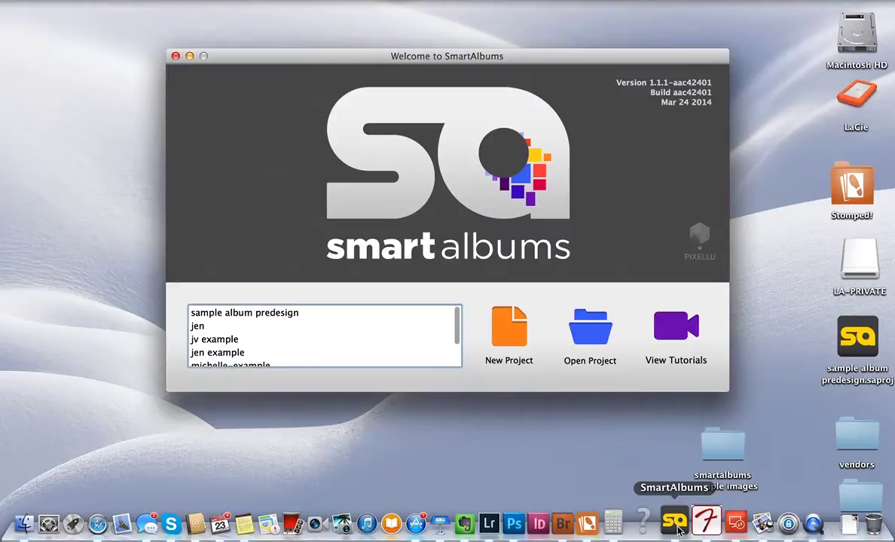
# Start a new album project with the Miller's Lab company preset in the square 8x8 format
pyautogui.click(507, 336)
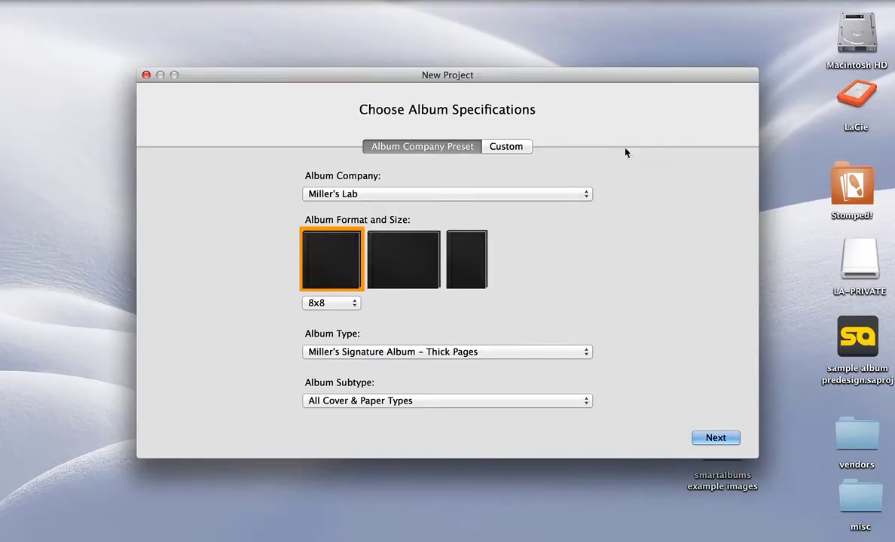
pyautogui.click(586, 193)
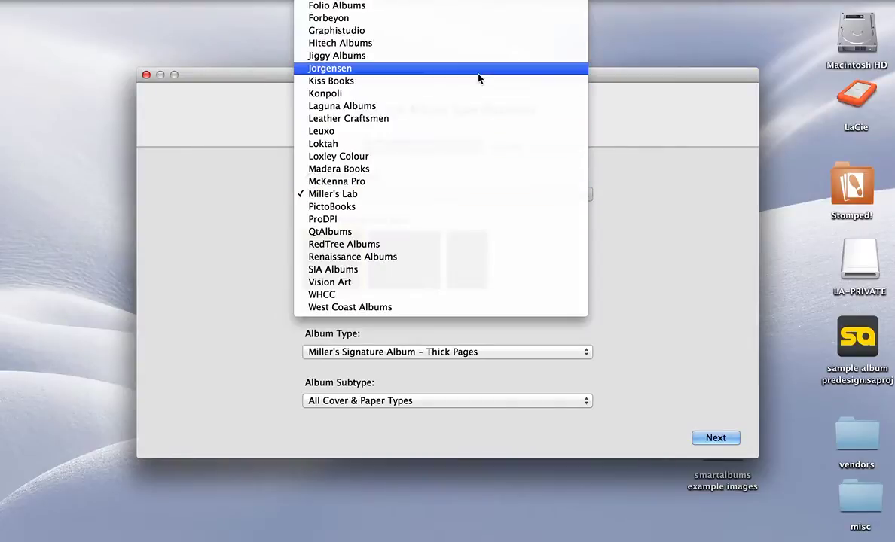
pyautogui.scroll(5, 478, 75)
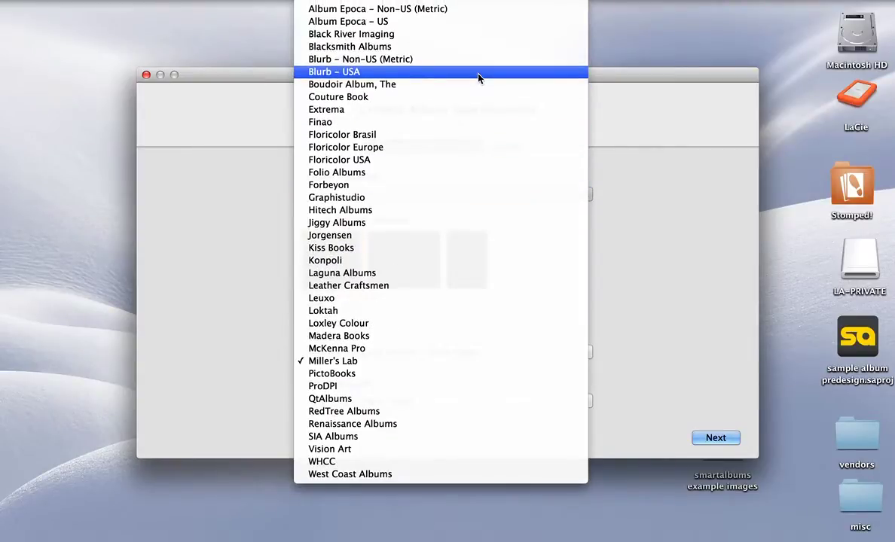
pyautogui.click(391, 364)
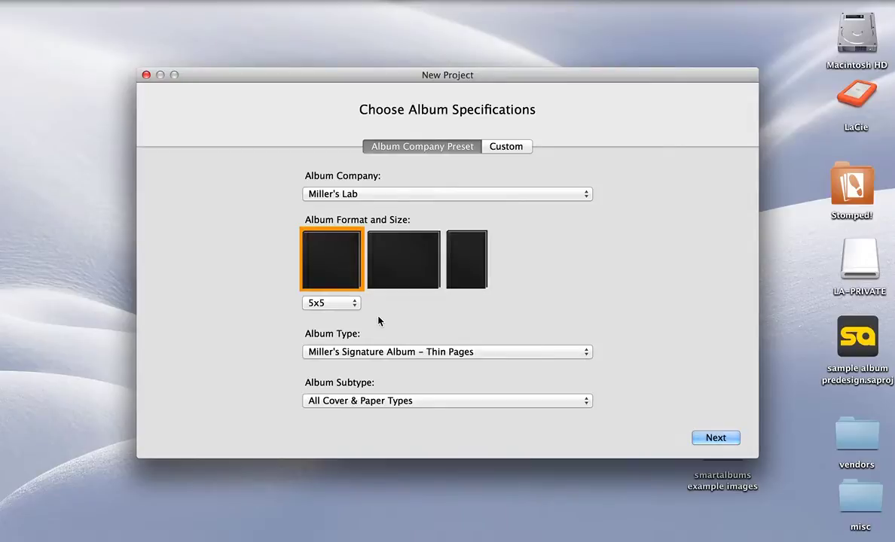
pyautogui.click(354, 304)
pyautogui.click(320, 328)
# Set the album type to Miller's Signature Album - Thick Pages with subtype All Cover & Paper Types, and proceed to the template settings
pyautogui.click(578, 353)
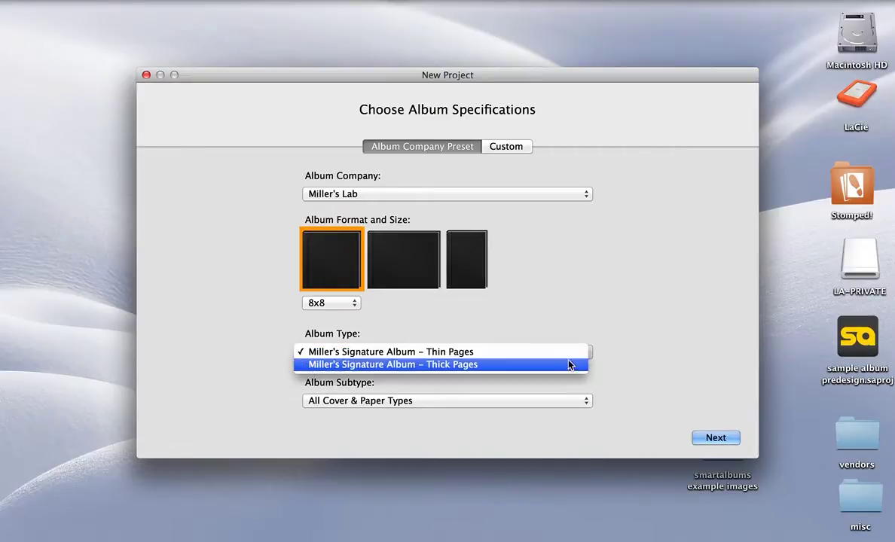
pyautogui.click(558, 368)
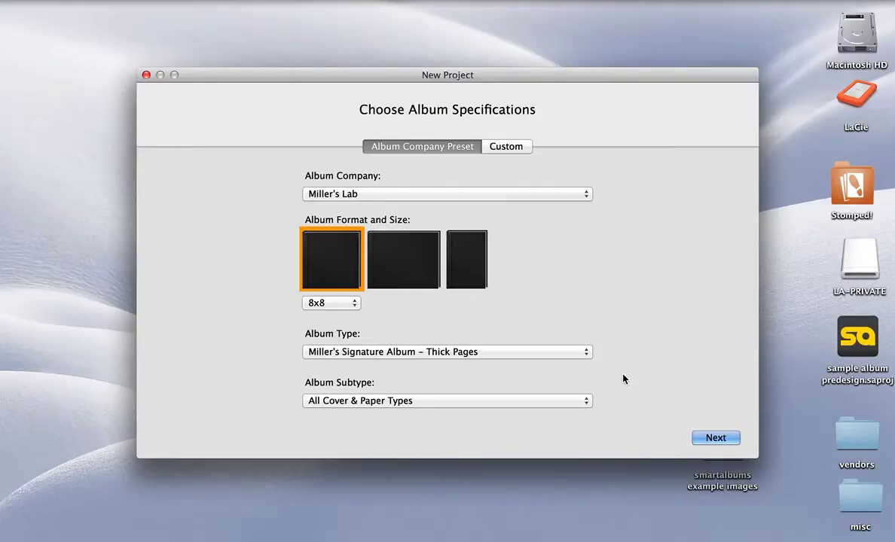
pyautogui.click(548, 404)
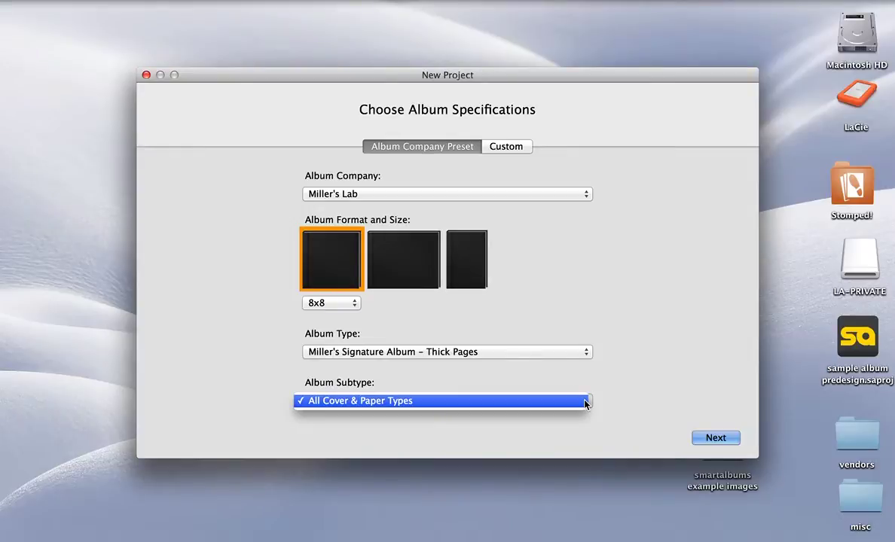
pyautogui.click(585, 402)
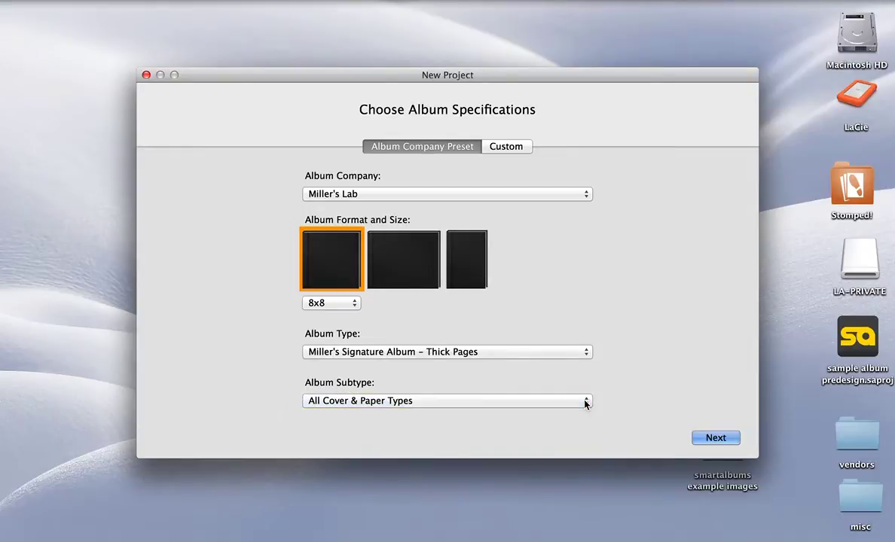
pyautogui.click(716, 439)
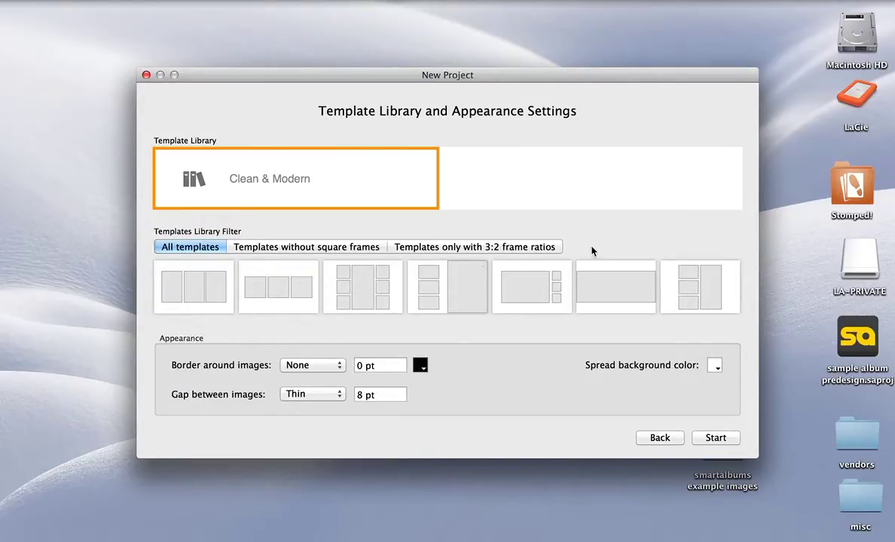
# Limit the library to templates without square frames, keeping the image border at None and the gap between images at Thin
pyautogui.click(297, 247)
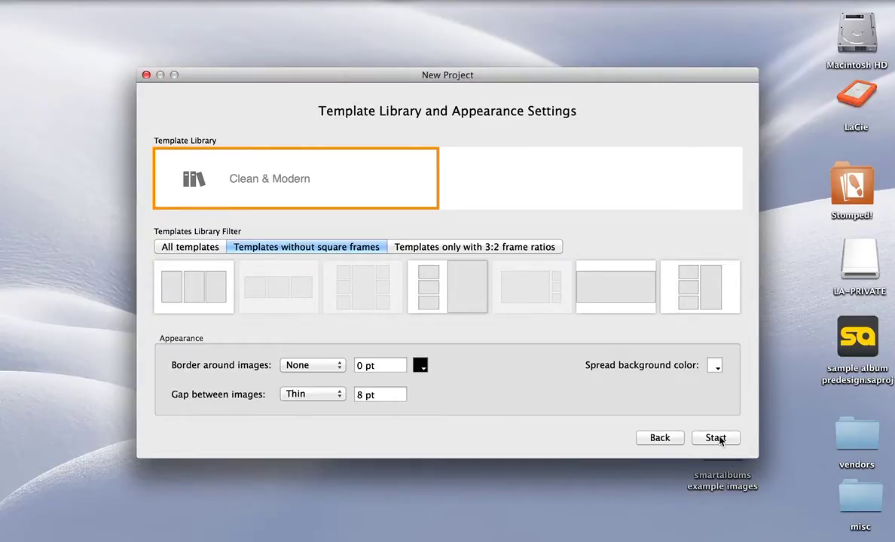
pyautogui.click(339, 366)
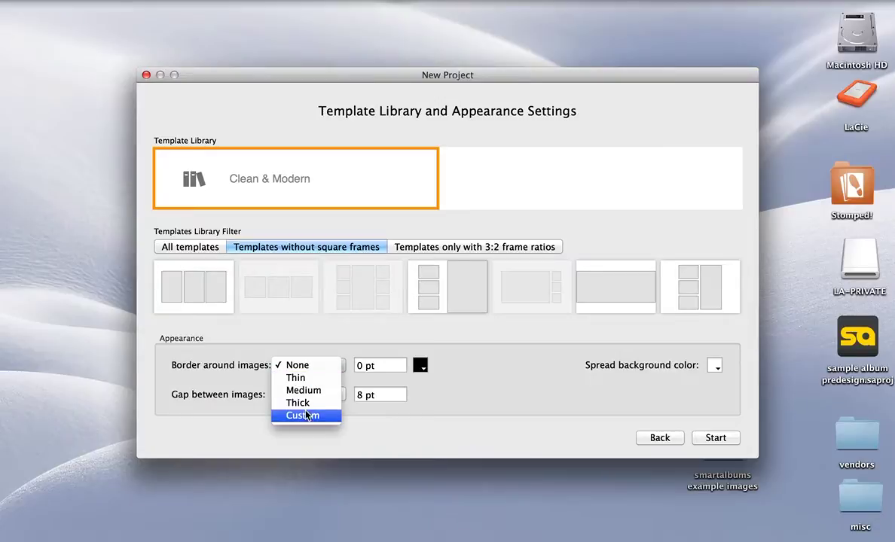
pyautogui.click(424, 372)
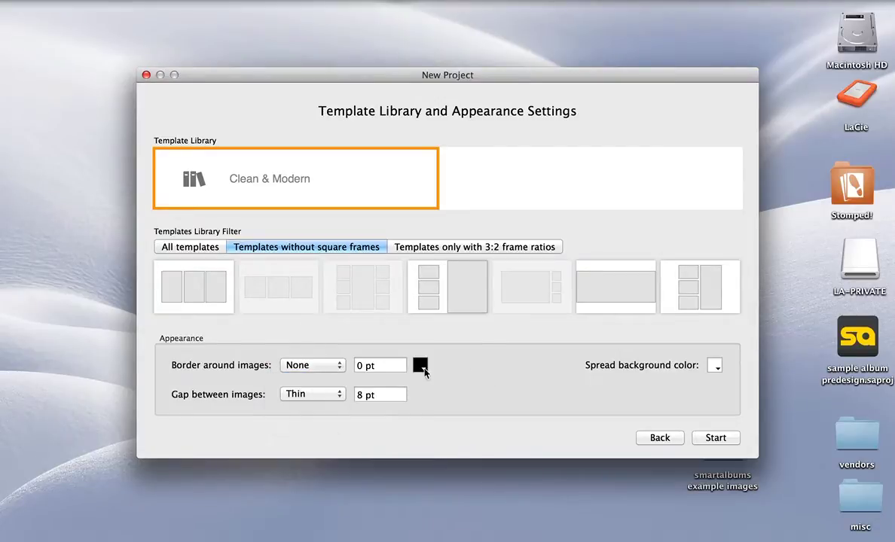
pyautogui.click(422, 367)
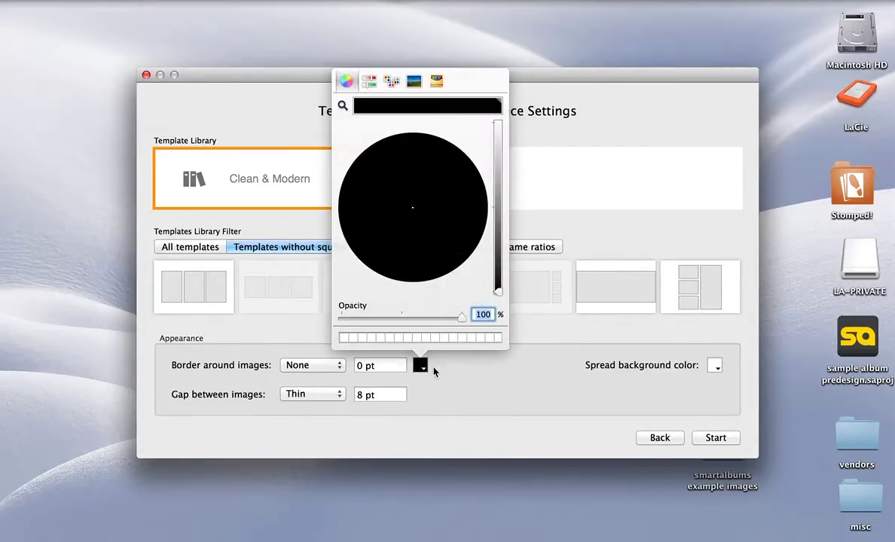
pyautogui.click(508, 394)
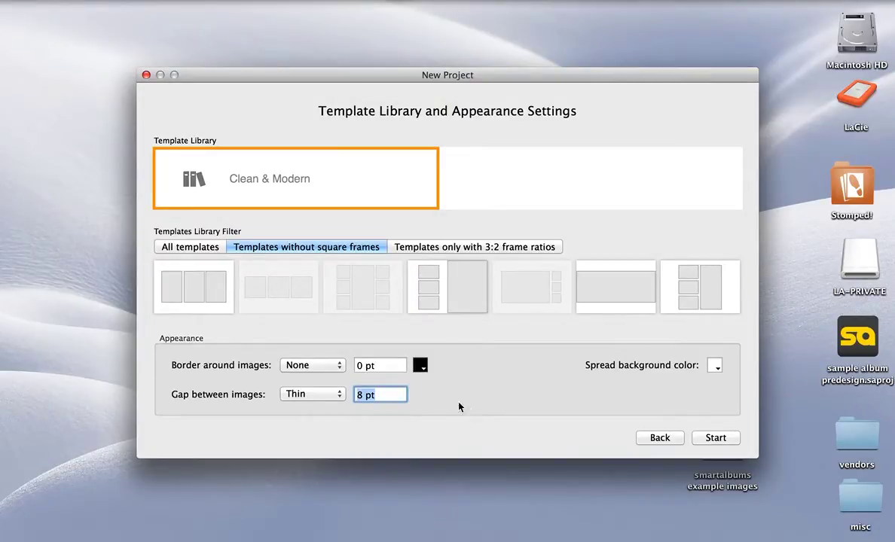
pyautogui.click(339, 394)
pyautogui.click(311, 396)
pyautogui.click(474, 387)
# Start the project and save it on the Desktop as "sample predesign"
pyautogui.click(718, 440)
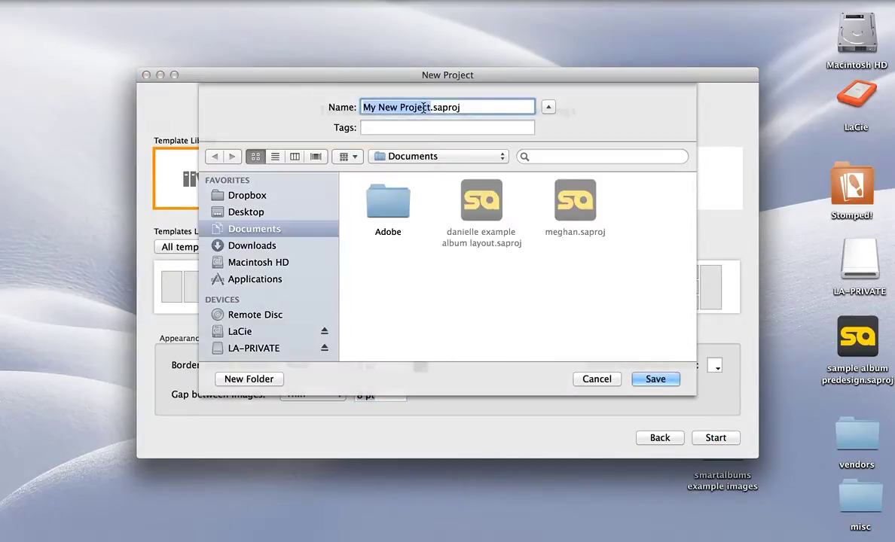
pyautogui.write('sample')
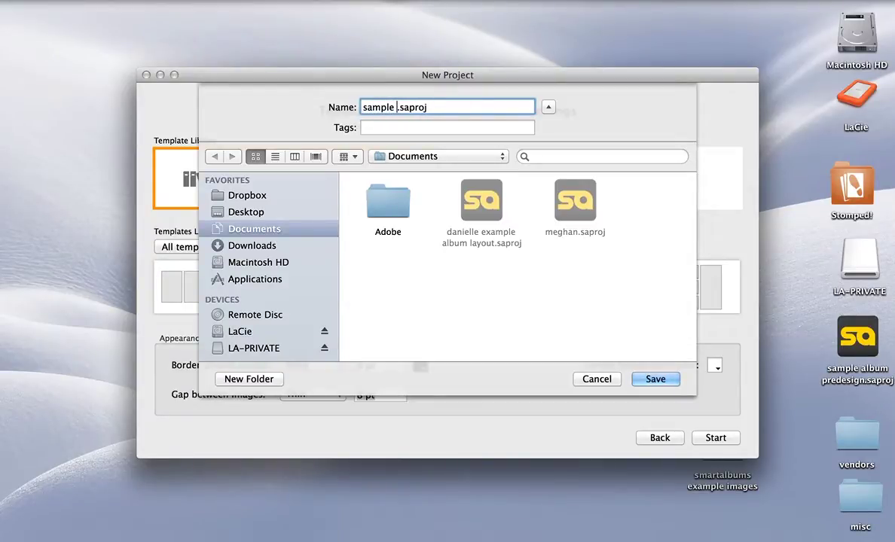
pyautogui.write(' predesign')
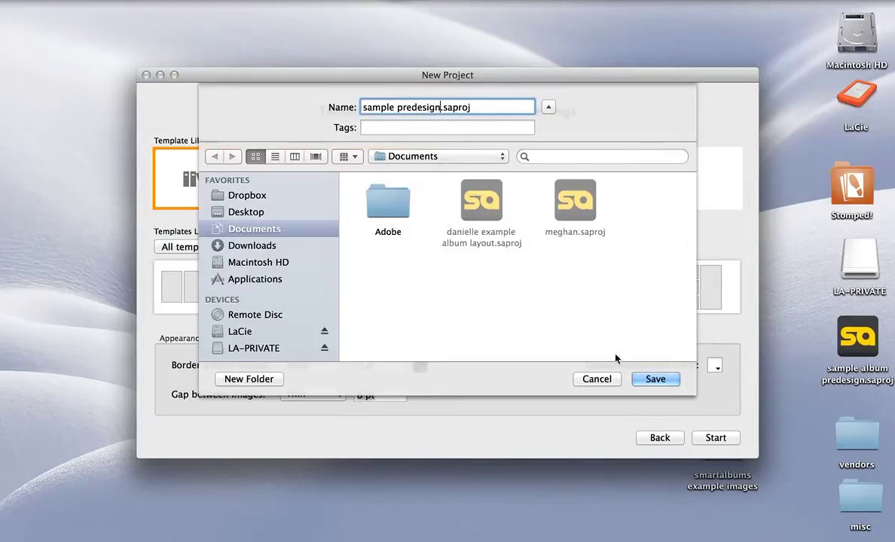
pyautogui.click(241, 212)
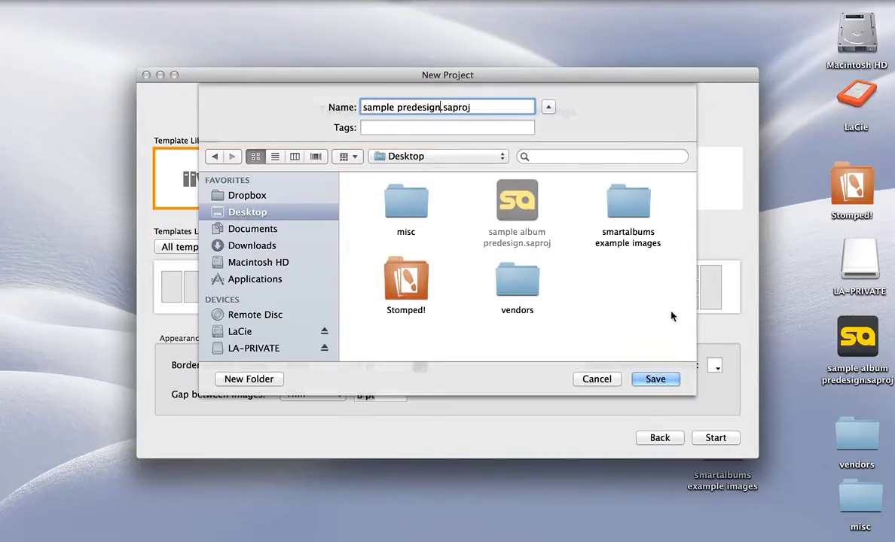
pyautogui.click(672, 379)
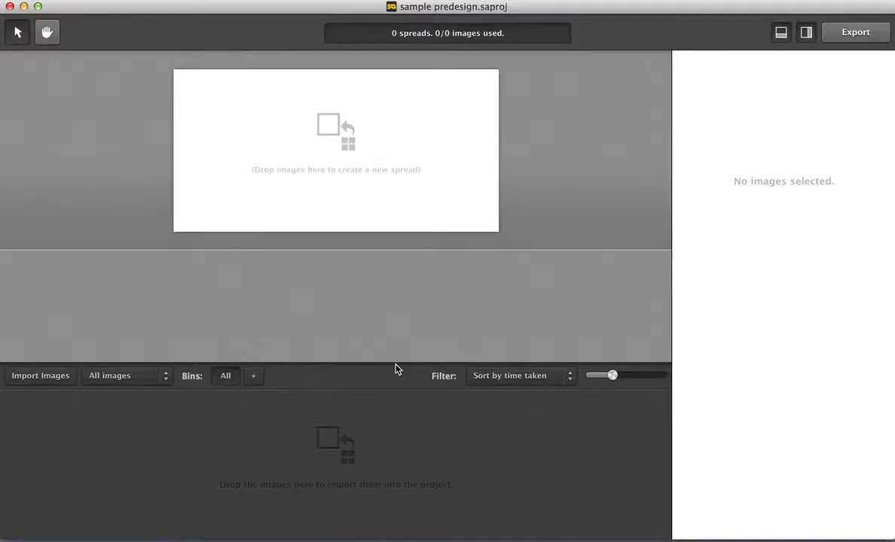
# Import all images from the Desktop folder "smartalbums example images" into the project, acknowledging the low-resolution notice
pyautogui.click(24, 380)
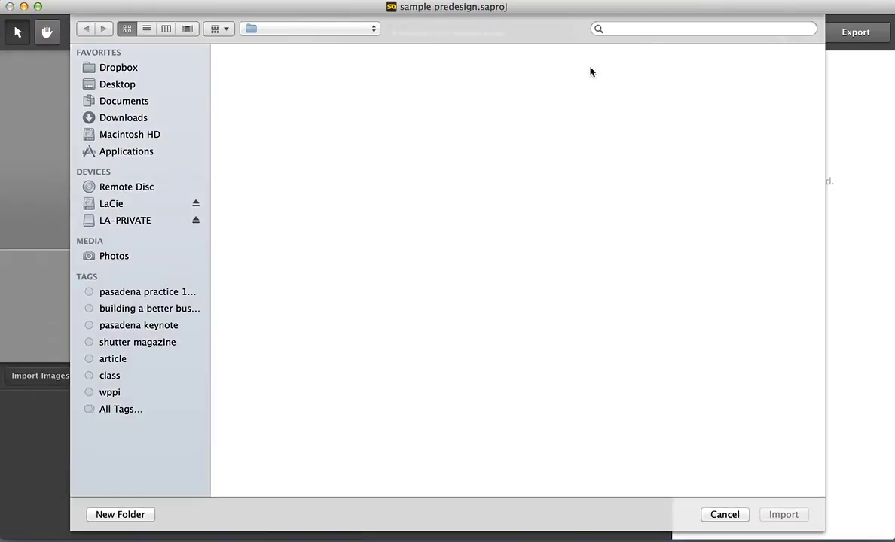
pyautogui.click(114, 83)
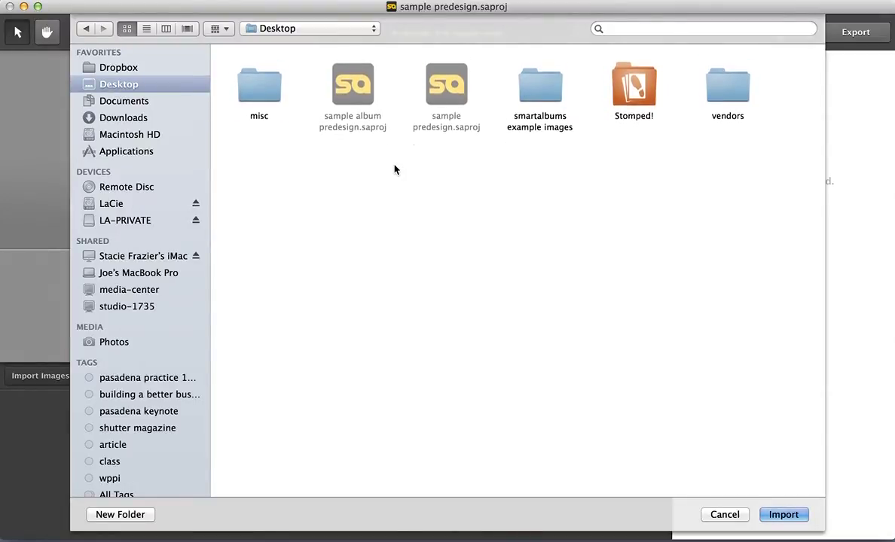
pyautogui.doubleClick(540, 83)
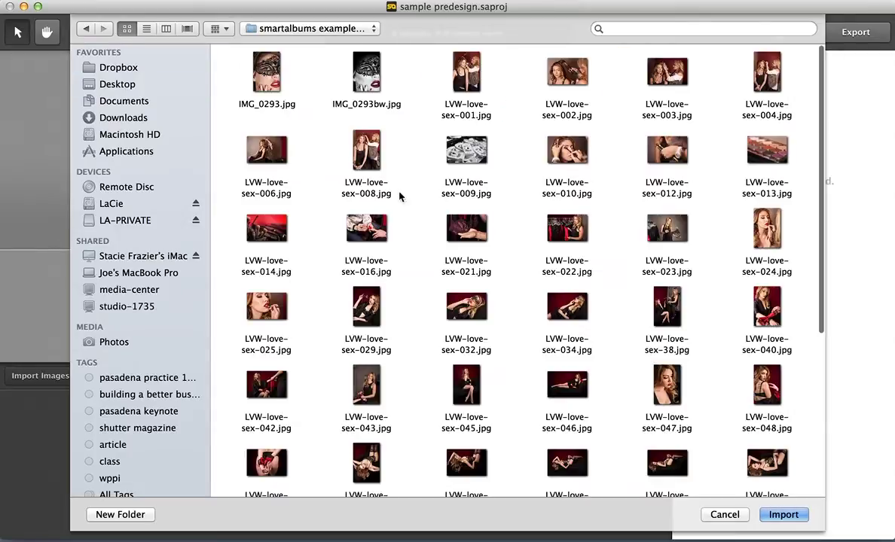
pyautogui.moveTo(233, 54); pyautogui.dragTo(795, 520)
pyautogui.click(794, 519)
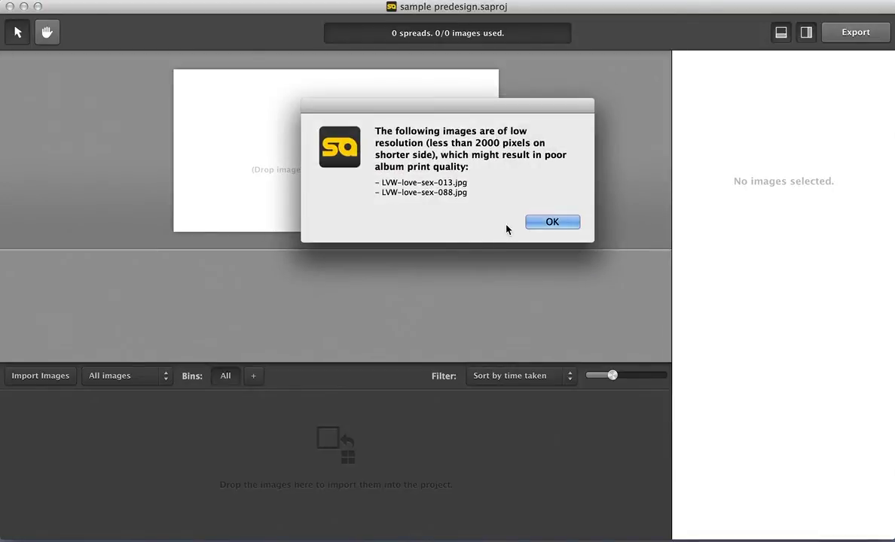
pyautogui.click(565, 223)
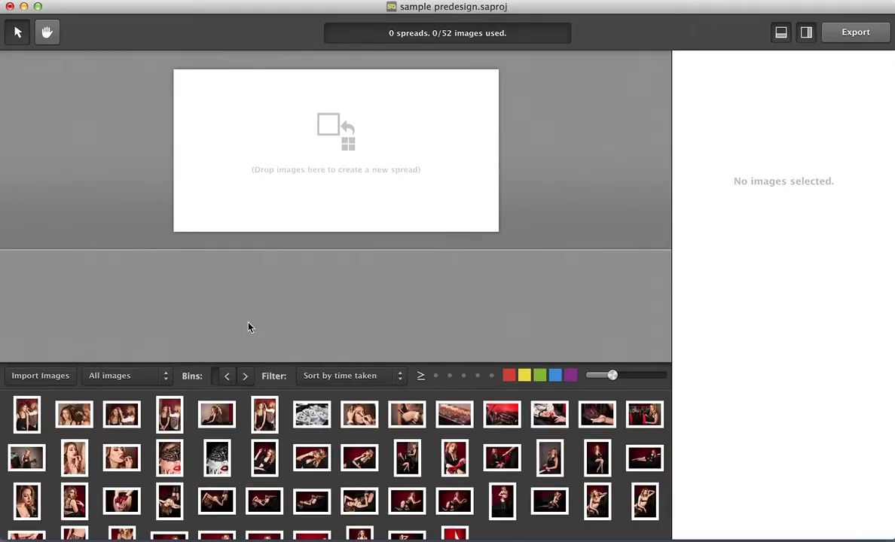
# Create the first spread from the first six hair-styling images in the image library
pyautogui.click(30, 415)
pyautogui.keyDown('shift'); pyautogui.click(264, 415); pyautogui.keyUp('shift')
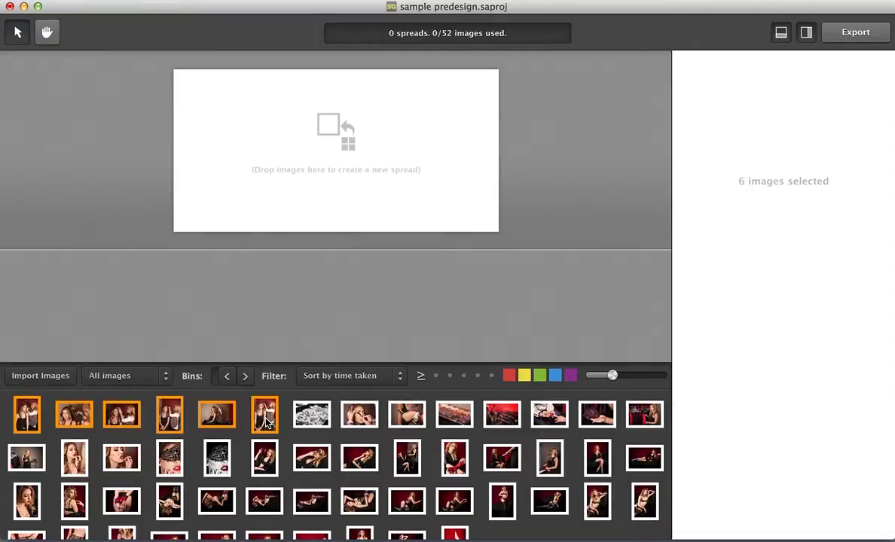
pyautogui.moveTo(264, 423); pyautogui.dragTo(347, 182)
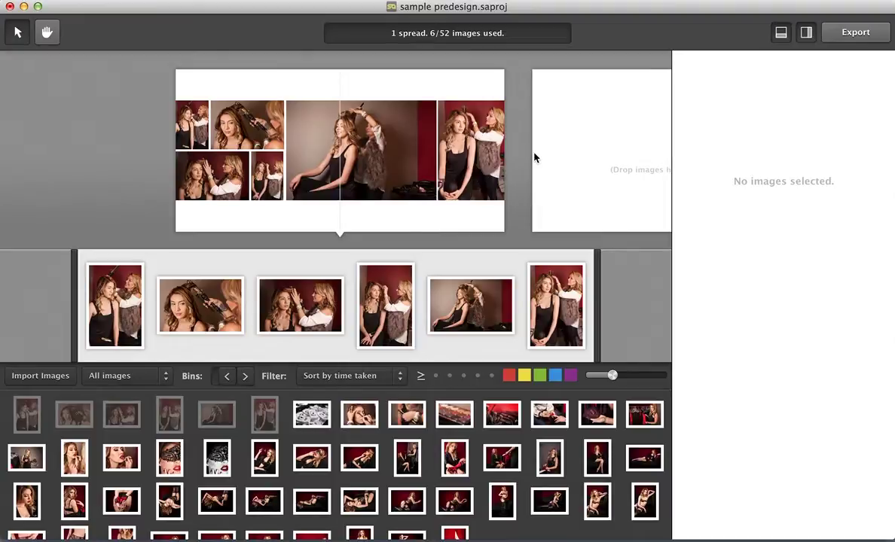
# Cycle the first spread's layouts to the one with a large curling-iron landscape across the fold, stacked portraits before it and stacked landscapes at the end
pyautogui.press('Down')
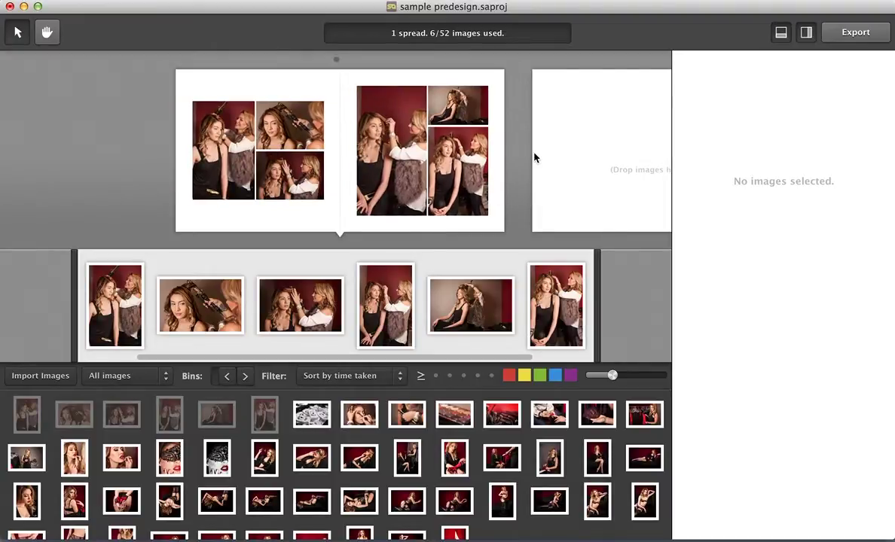
pyautogui.press('Down')
pyautogui.press('Down')
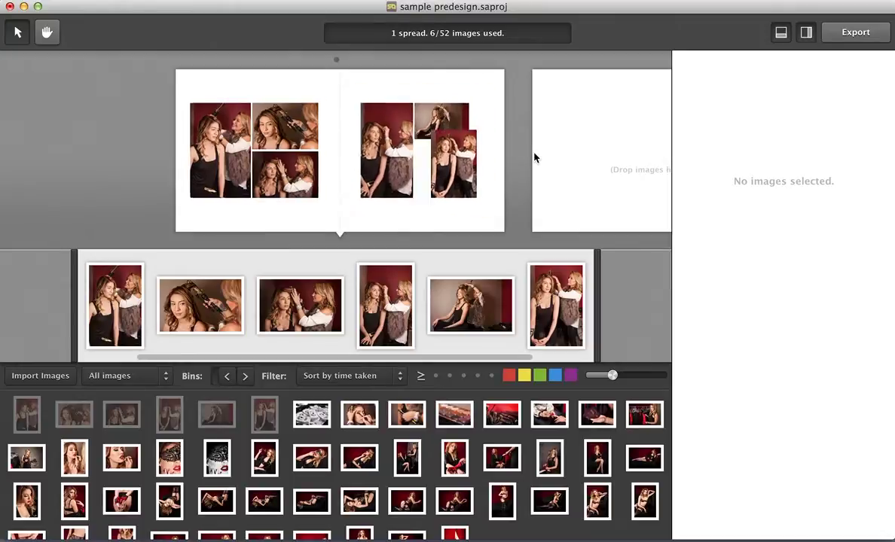
pyautogui.press('Down')
pyautogui.press('Down')
pyautogui.press('Down')
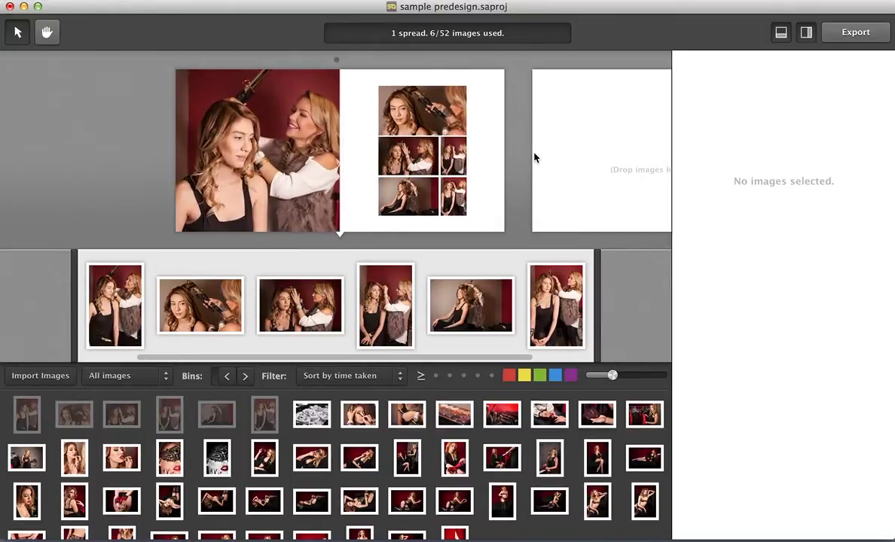
pyautogui.press('Down')
pyautogui.press('Down')
pyautogui.press('Down')
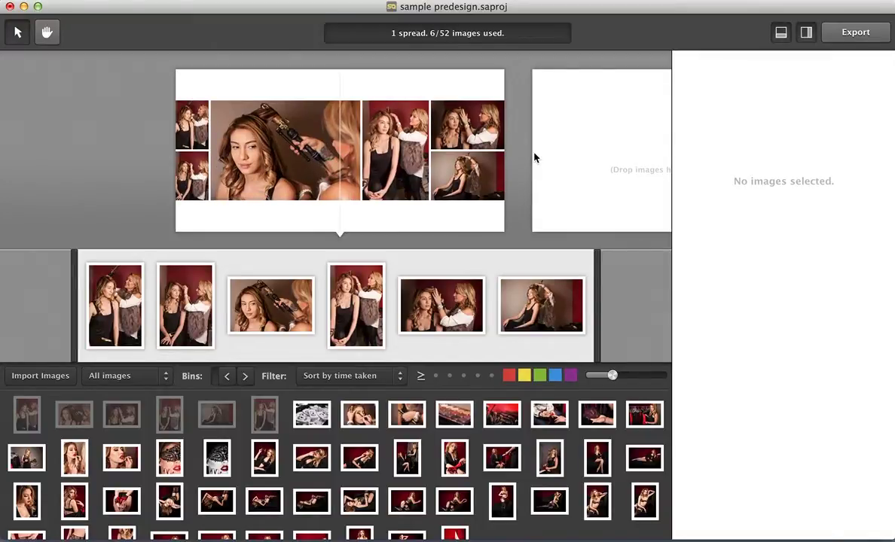
# Create a second spread from the next six images, from the eyelashes photo LVW-love-sex-009 through the hands with red petals
pyautogui.click(308, 418)
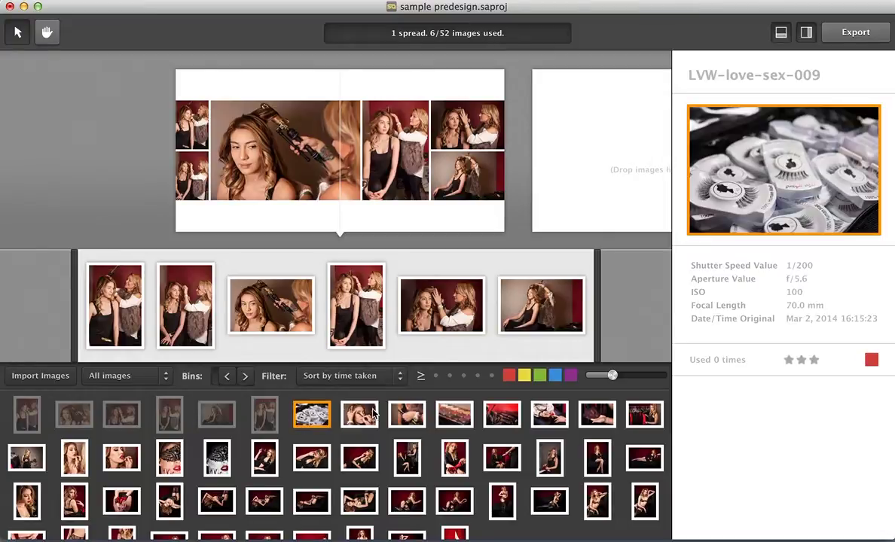
pyautogui.keyDown('shift'); pyautogui.click(557, 416); pyautogui.keyUp('shift')
pyautogui.moveTo(557, 416); pyautogui.dragTo(635, 202)
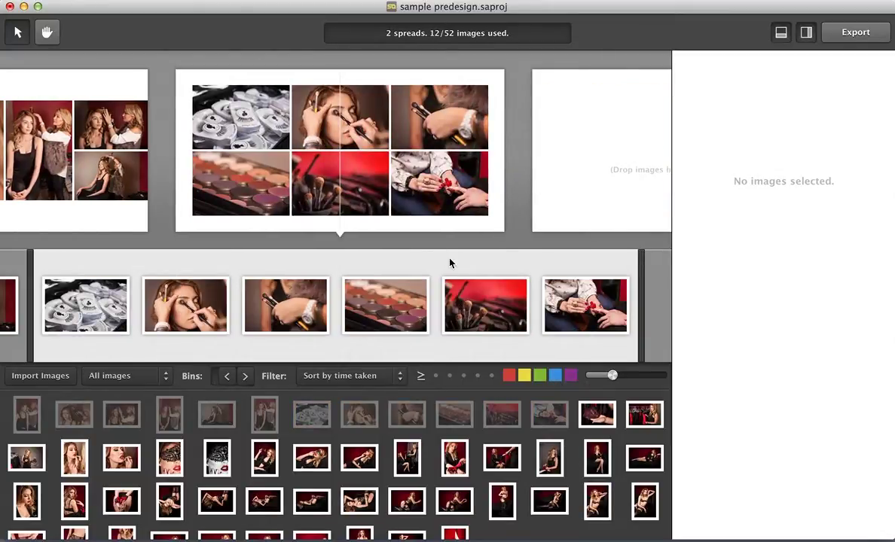
# Add the two lipstick images to the second spread, directly after the eye makeup image
pyautogui.click(121, 467)
pyautogui.keyDown('shift'); pyautogui.click(74, 445); pyautogui.keyUp('shift')
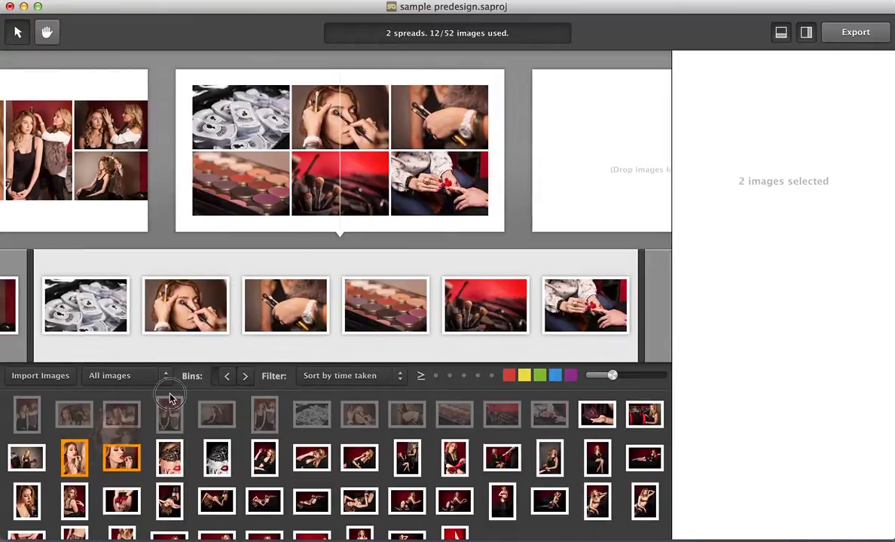
pyautogui.moveTo(171, 399); pyautogui.dragTo(235, 333)
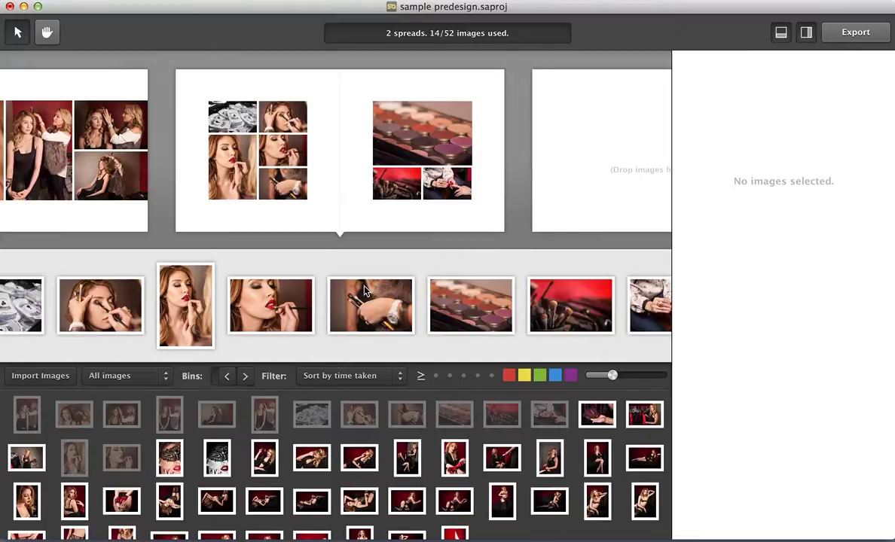
pyautogui.moveTo(340, 176)
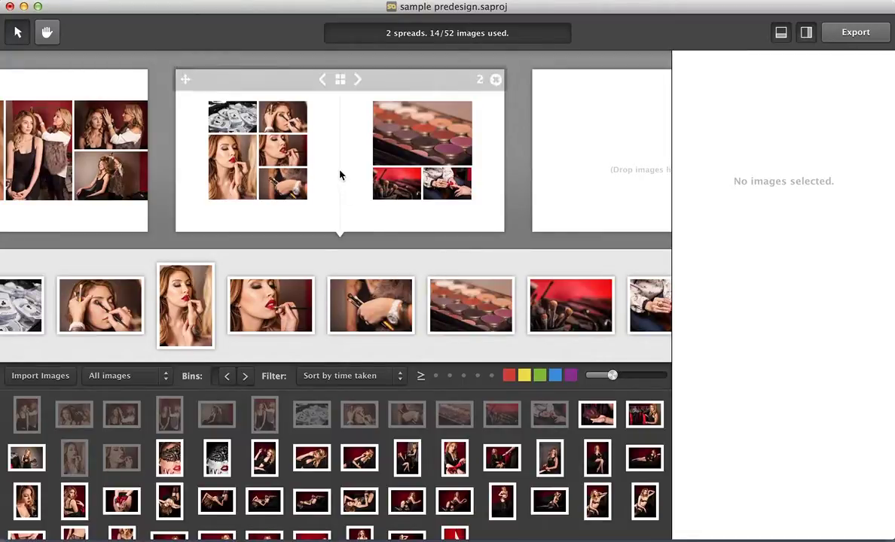
# Cycle the second spread's layouts to the one with a large lipstick portrait beside seven smaller images in three rows
pyautogui.press('Down')
pyautogui.press('Down')
pyautogui.press('Down')
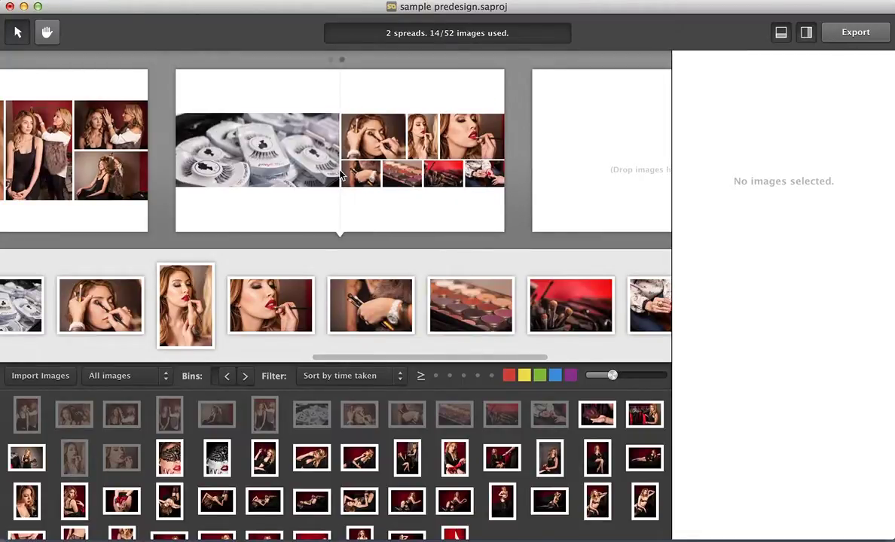
pyautogui.press('Down')
pyautogui.press('Down')
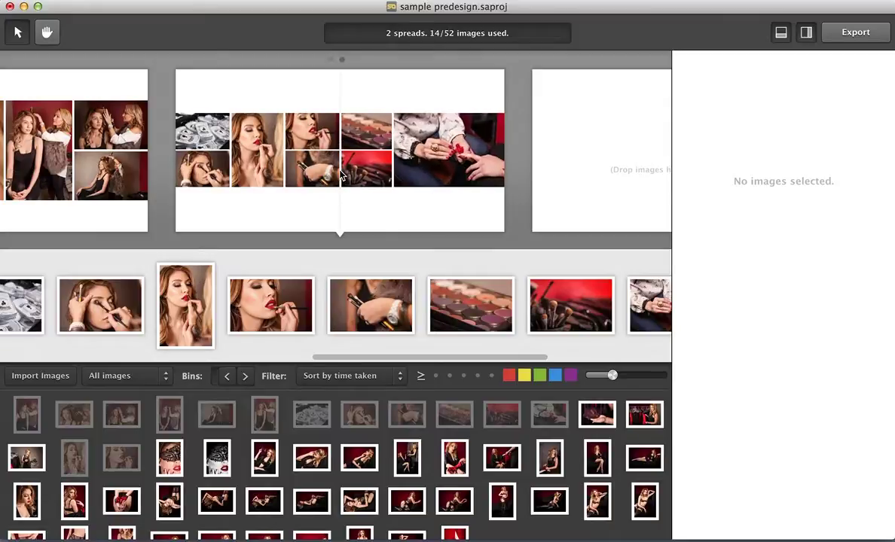
pyautogui.press('Down')
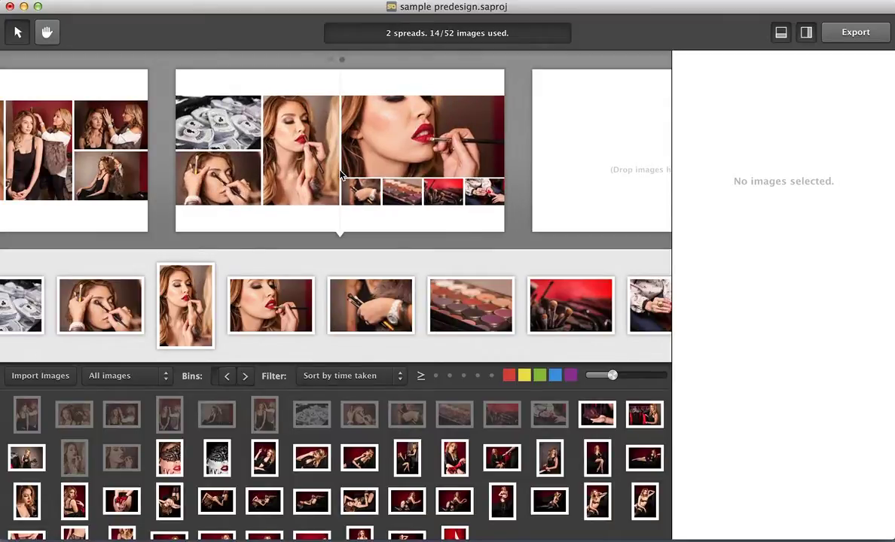
pyautogui.press('Down')
pyautogui.press('Down')
pyautogui.press('Down')
pyautogui.press('Down')
pyautogui.press('Down')
pyautogui.press('Down')
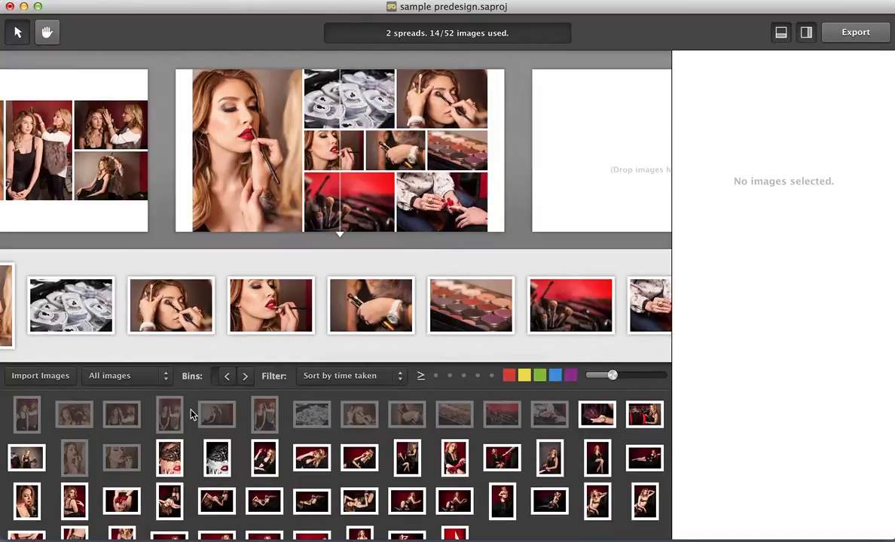
# Create a third spread from LVW-love-sex-021 and the next two clothes-rack images, with two stacked images before a large landscape across the fold
pyautogui.click(172, 461)
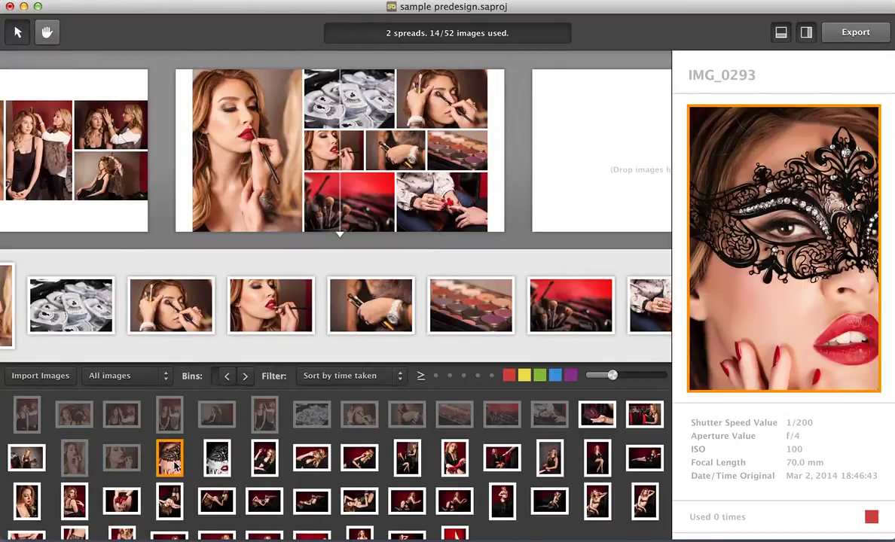
pyautogui.click(598, 416)
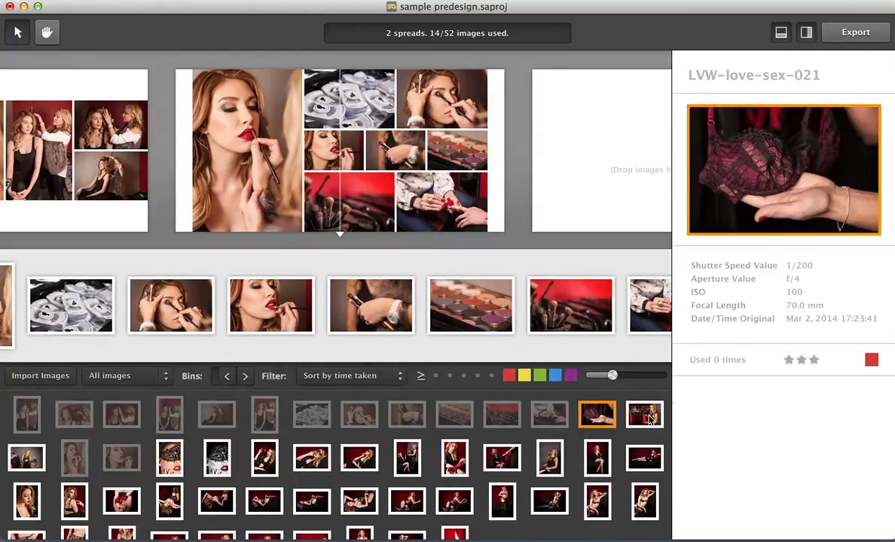
pyautogui.keyDown('super'); pyautogui.click(646, 416); pyautogui.keyUp('super')
pyautogui.keyDown('super'); pyautogui.click(21, 460); pyautogui.keyUp('super')
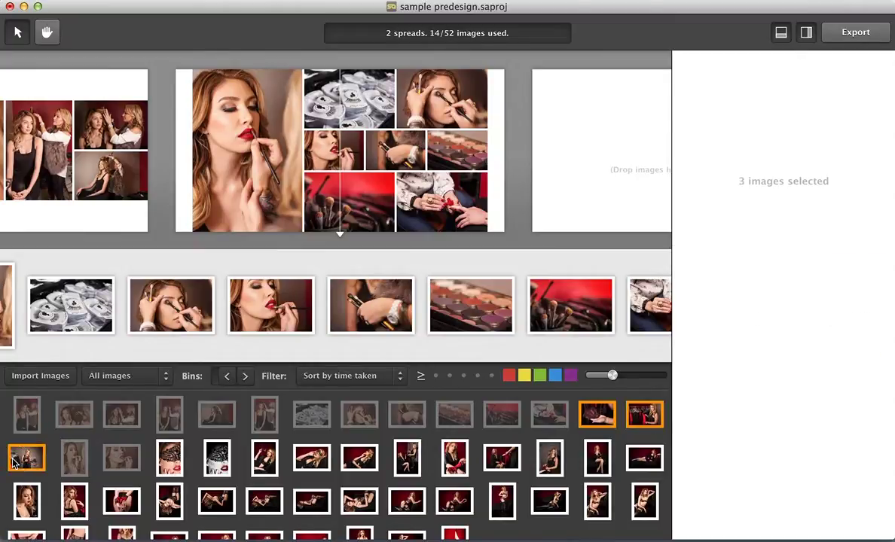
pyautogui.moveTo(21, 460); pyautogui.dragTo(577, 181)
pyautogui.click(433, 175)
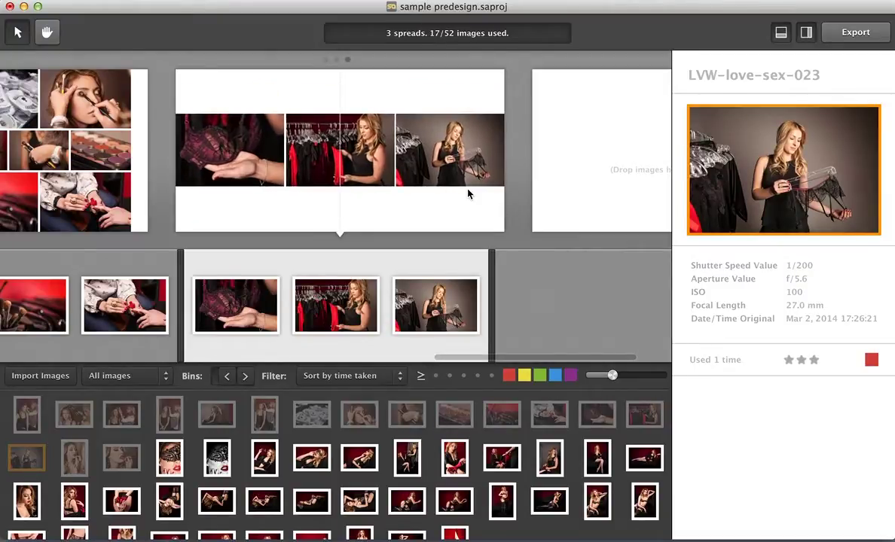
pyautogui.press('space')
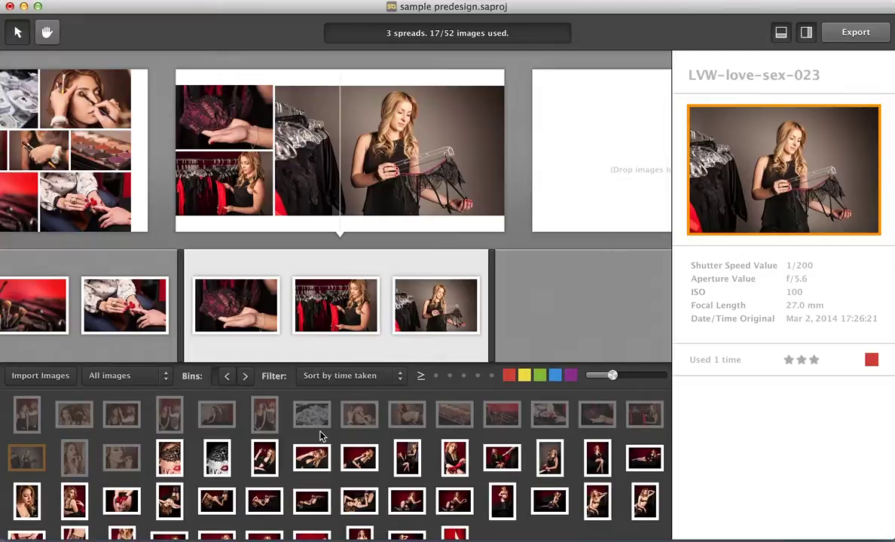
# Create a fourth spread from the color mask close-up IMG_0293, the portrait with the mask in hand and the reclining masked landscape
pyautogui.click(157, 440)
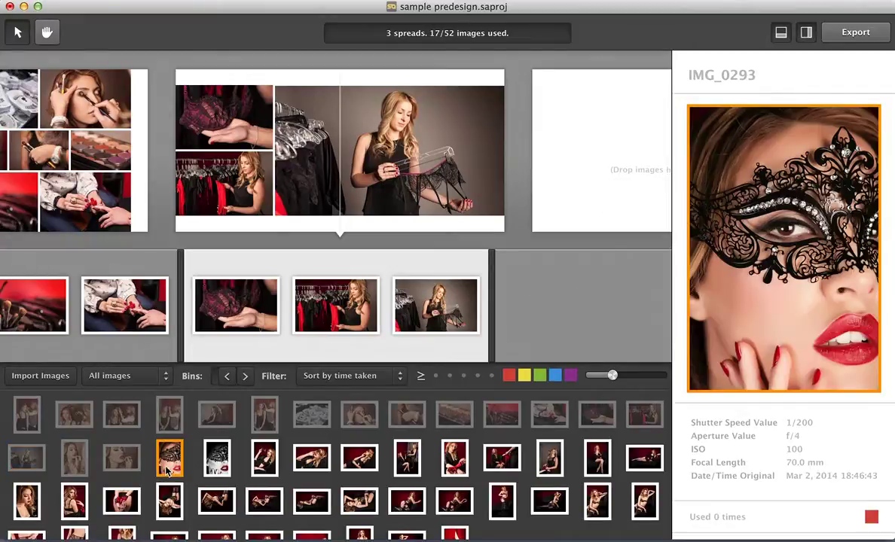
pyautogui.keyDown('super'); pyautogui.click(266, 464); pyautogui.keyUp('super')
pyautogui.keyDown('super'); pyautogui.click(359, 457); pyautogui.keyUp('super')
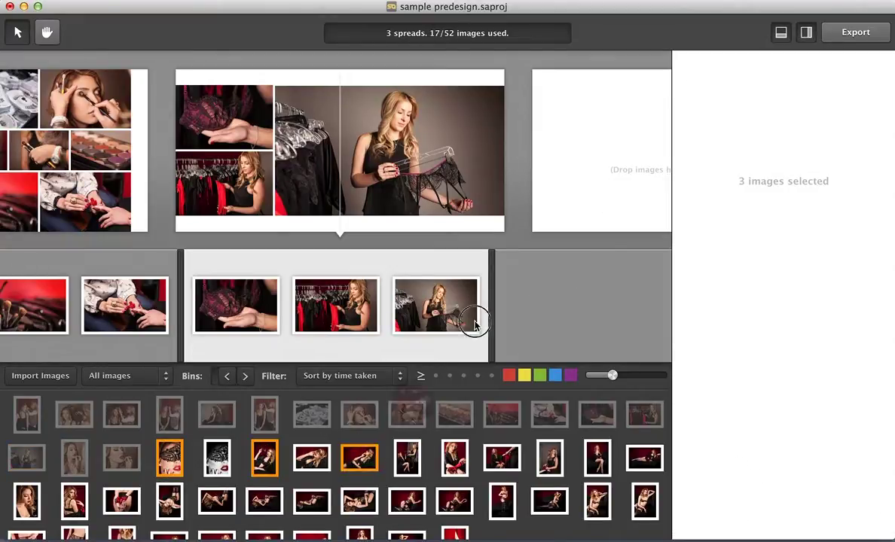
pyautogui.moveTo(475, 324); pyautogui.dragTo(581, 180)
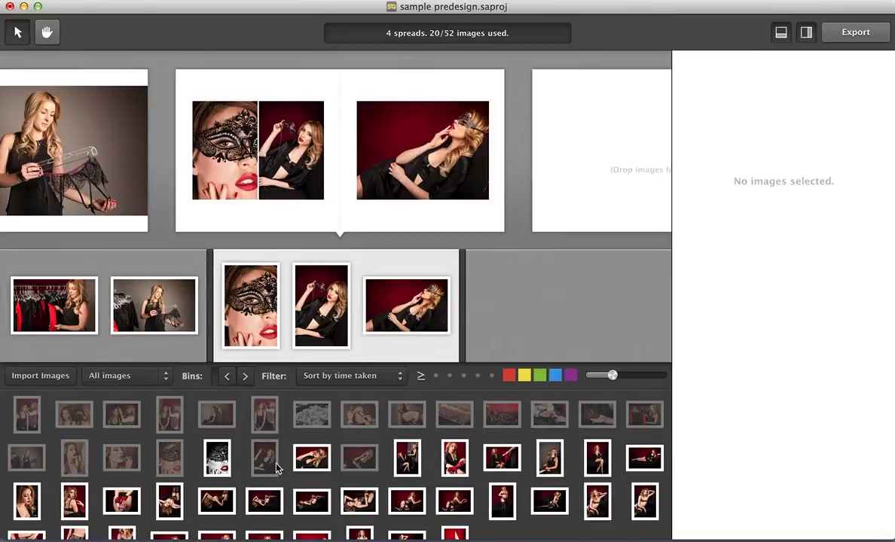
# Create a fifth spread from the masked landscape LVW-love-sex-032 alone, and cycle its layouts to one panoramic image with white margins all around
pyautogui.moveTo(310, 457); pyautogui.dragTo(584, 199)
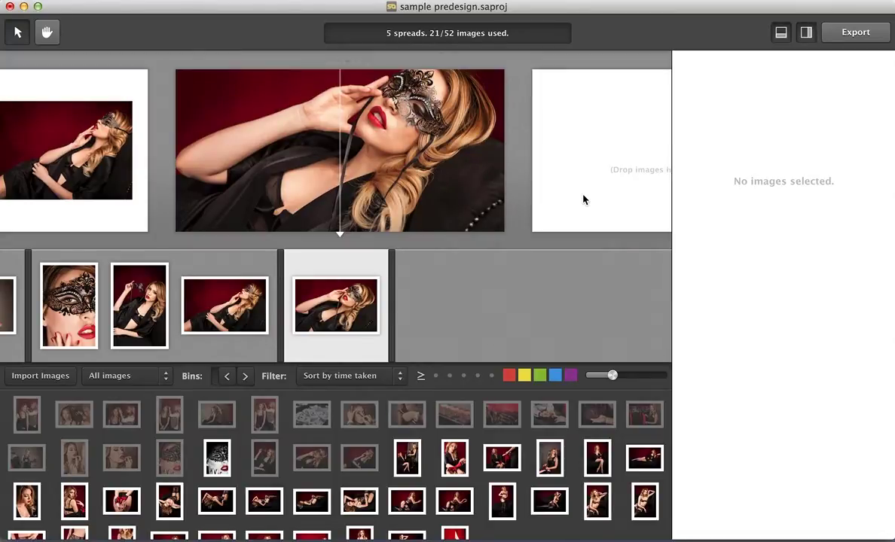
pyautogui.scroll(-1, 583, 199)
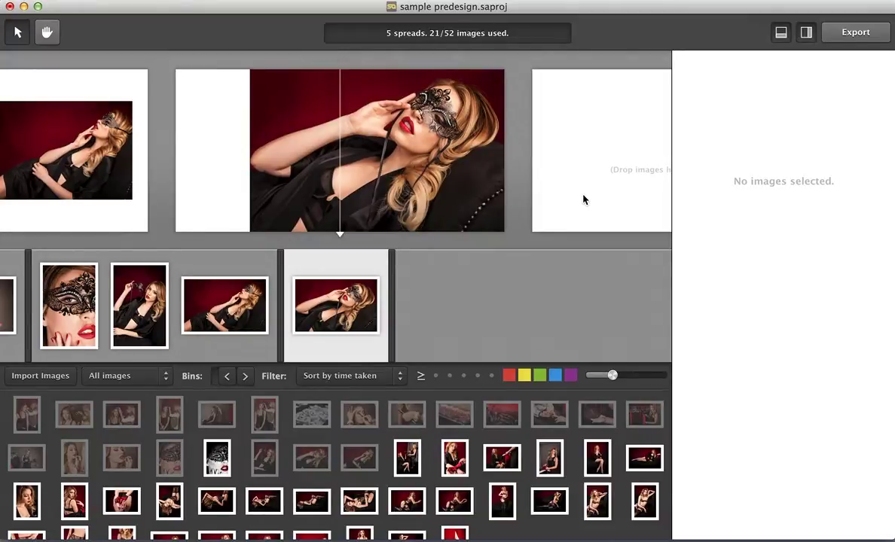
pyautogui.scroll(-1, 583, 199)
pyautogui.scroll(-1, 583, 200)
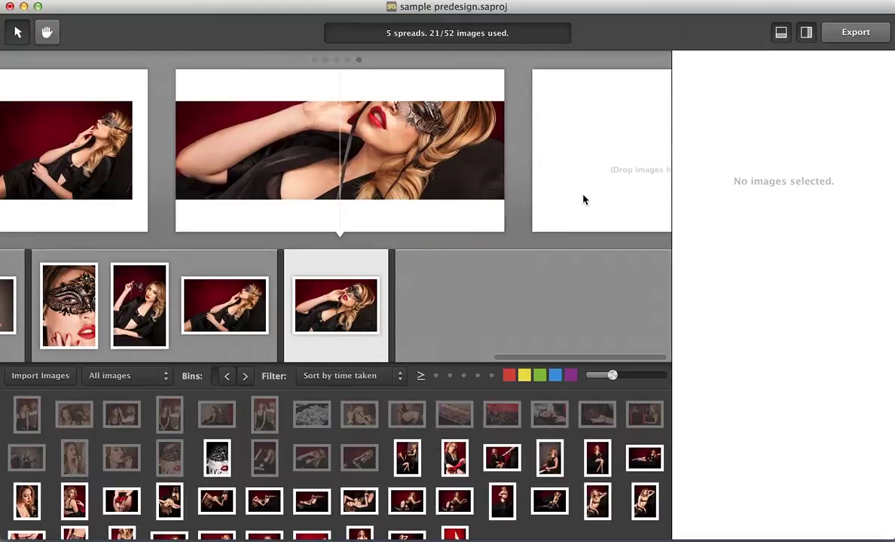
pyautogui.scroll(-1, 583, 199)
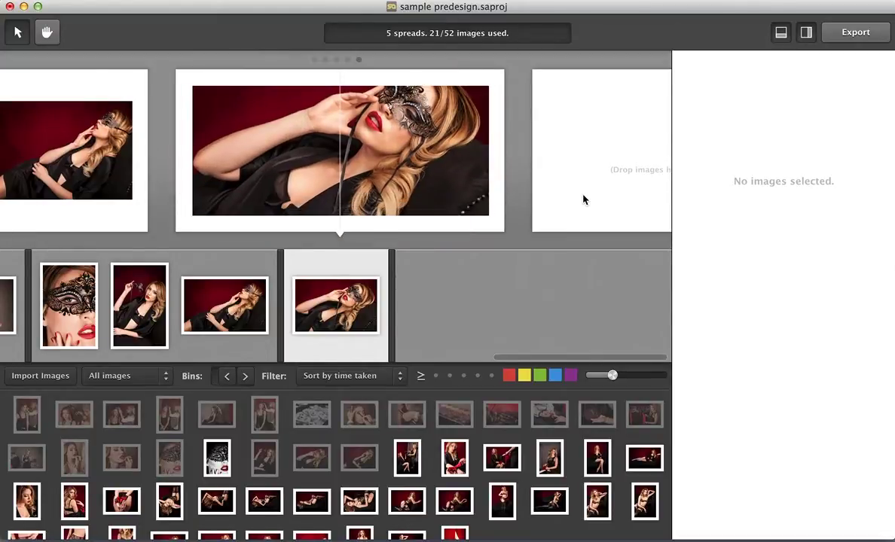
# Shift the fifth spread's image down within its crop to show the whole mask, and scale it to 103.25%
pyautogui.click(396, 121)
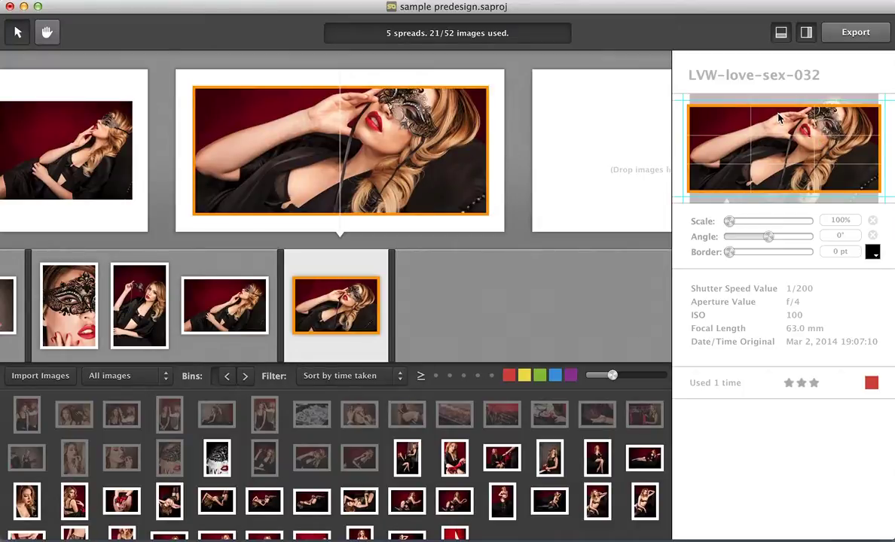
pyautogui.click(783, 120)
pyautogui.moveTo(783, 120); pyautogui.dragTo(785, 132)
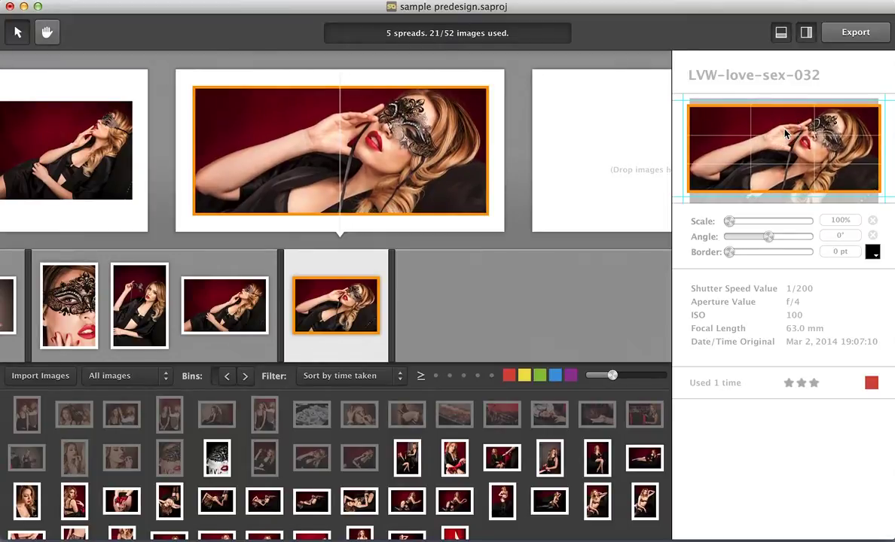
pyautogui.moveTo(730, 221)
pyautogui.mouseDown()
pyautogui.moveTo(766, 220)
pyautogui.moveTo(733, 230)
pyautogui.mouseUp()
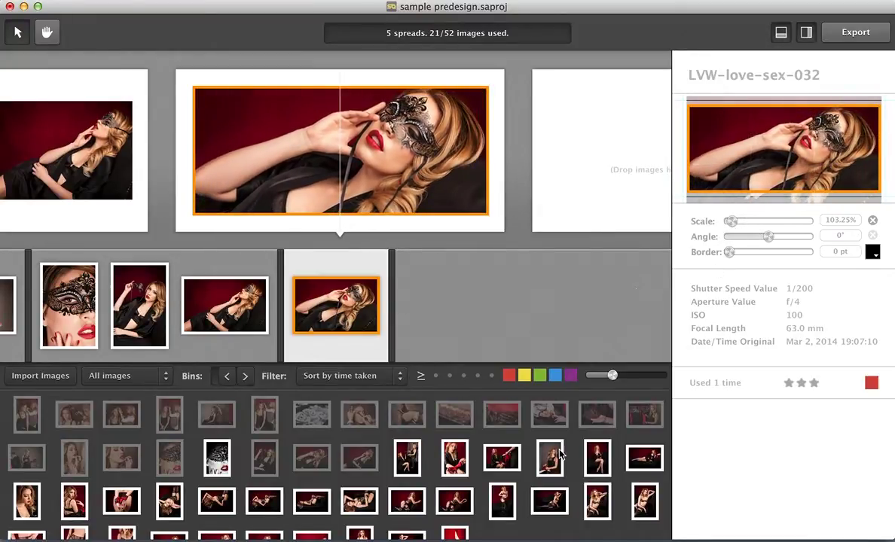
# Create a sixth spread from three consecutive images, LVW-love-sex-38 through the landscape with the red ribbon being pulled
pyautogui.click(408, 465)
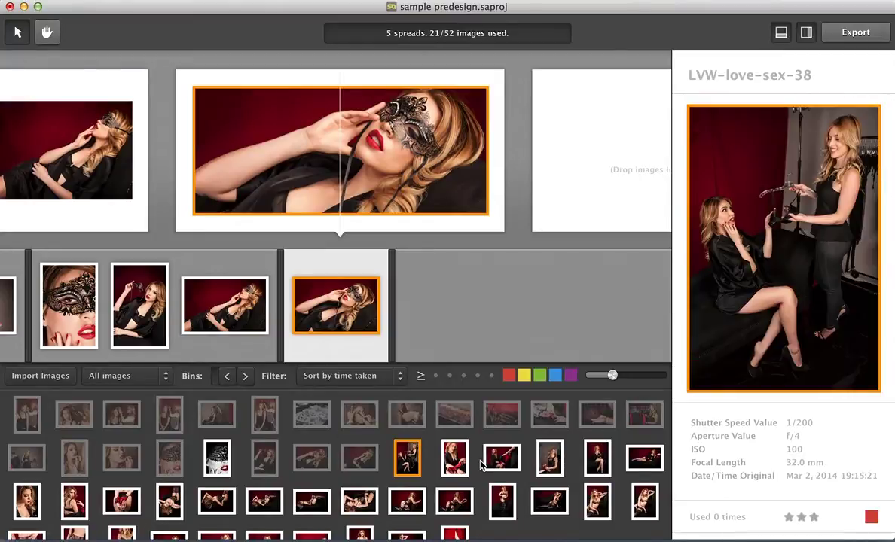
pyautogui.keyDown('shift'); pyautogui.click(502, 461); pyautogui.keyUp('shift')
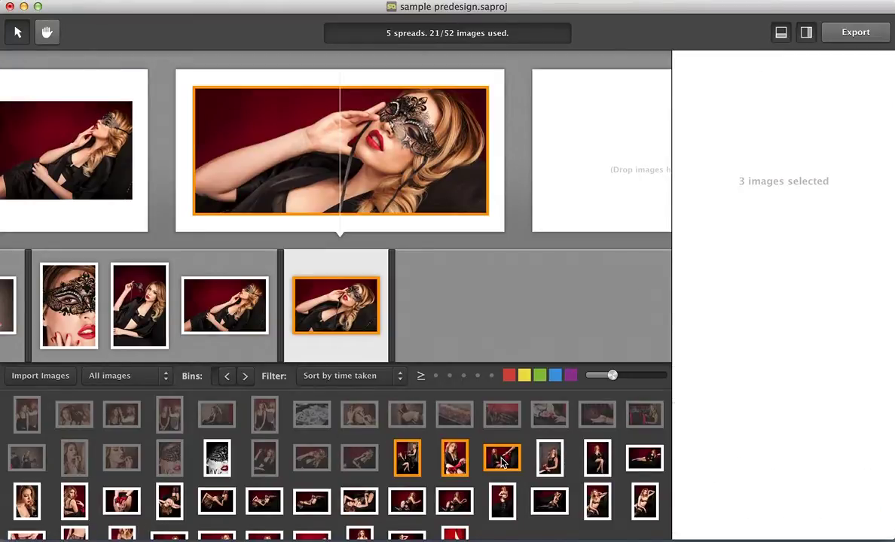
pyautogui.moveTo(463, 443); pyautogui.dragTo(580, 217)
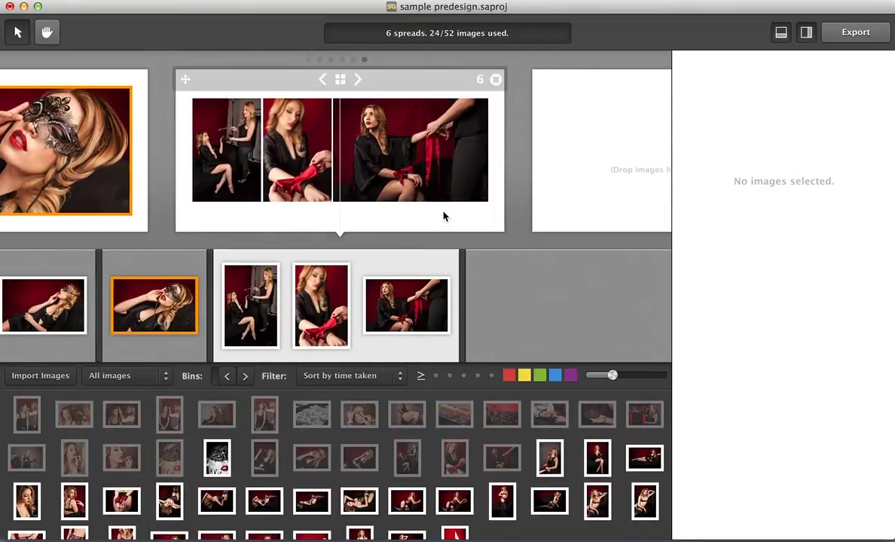
# Cycle the sixth spread's layouts to the larger continuous three-image row across the fold, and move the red-ribbon wrist portrait to first place
pyautogui.press('Down')
pyautogui.press('Down')
pyautogui.press('Down')
pyautogui.press('Down')
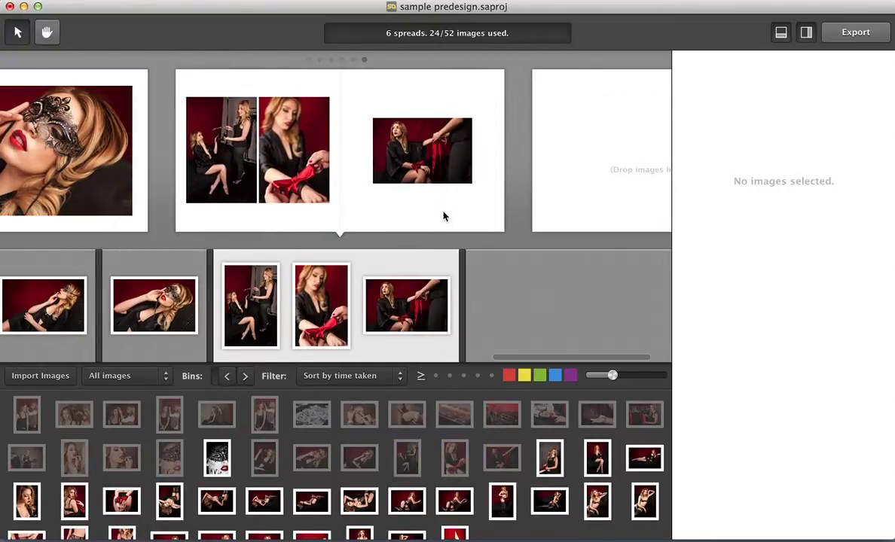
pyautogui.press('Down')
pyautogui.press('Down')
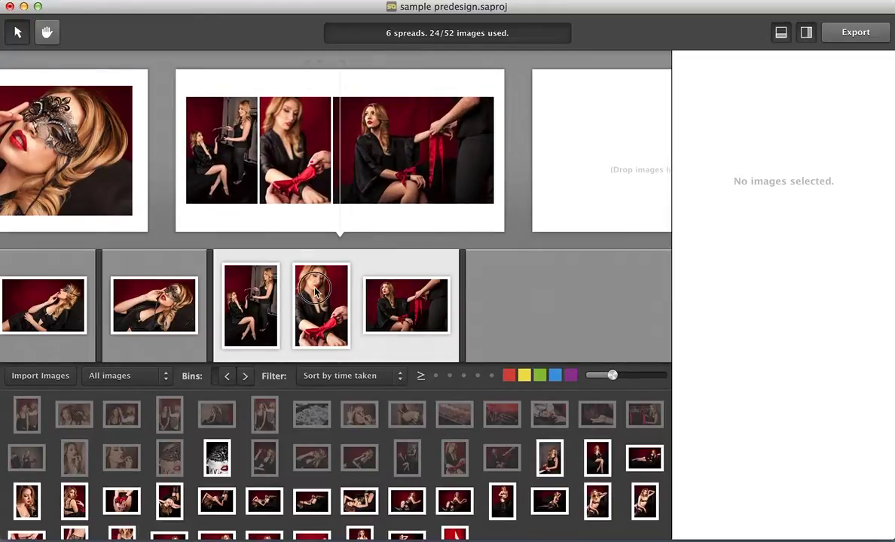
pyautogui.moveTo(296, 273); pyautogui.dragTo(200, 280)
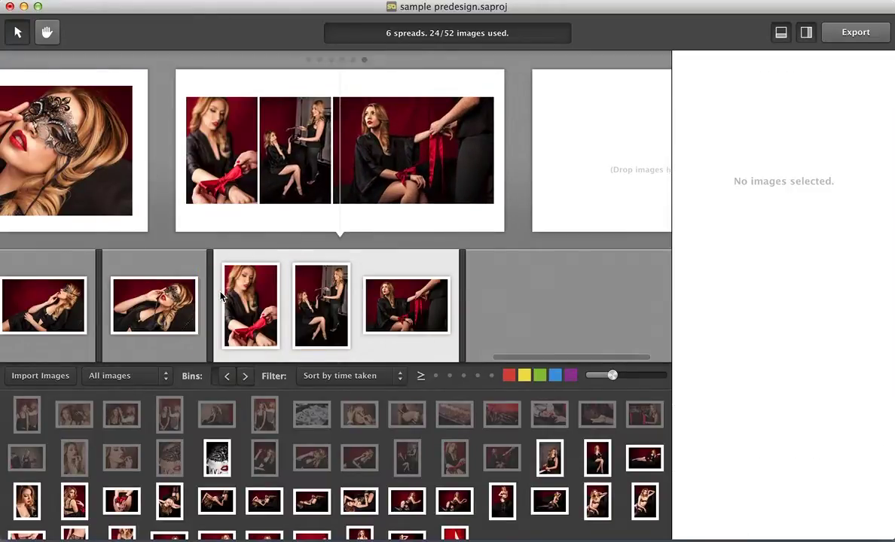
# Create a seventh spread from the seated portrait in the black robe and the adjacent landscape of her reclining on the sofa
pyautogui.click(597, 458)
pyautogui.keyDown('shift'); pyautogui.click(645, 457); pyautogui.keyUp('shift')
pyautogui.moveTo(645, 457); pyautogui.dragTo(618, 159)
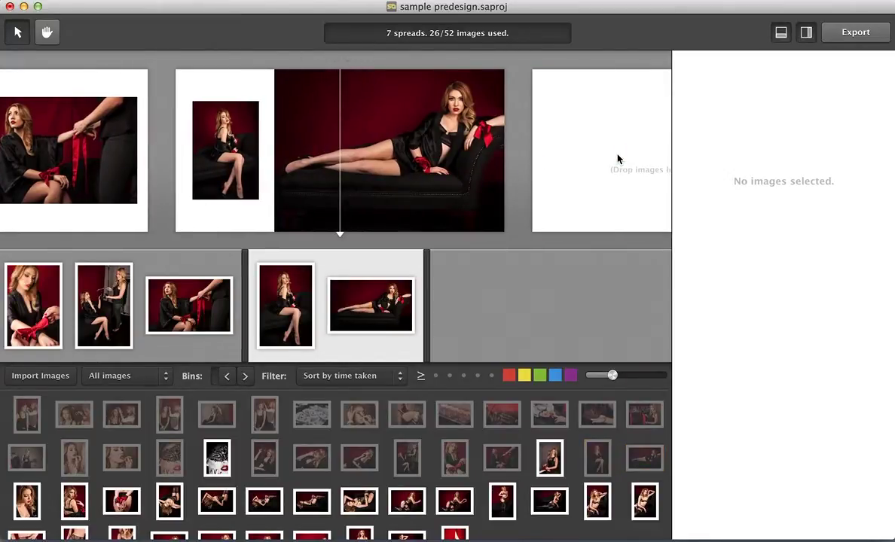
# Create an eighth spread from the first three images of the third library row, with landscape LVW-love-sex-053 before the two portraits
pyautogui.click(29, 506)
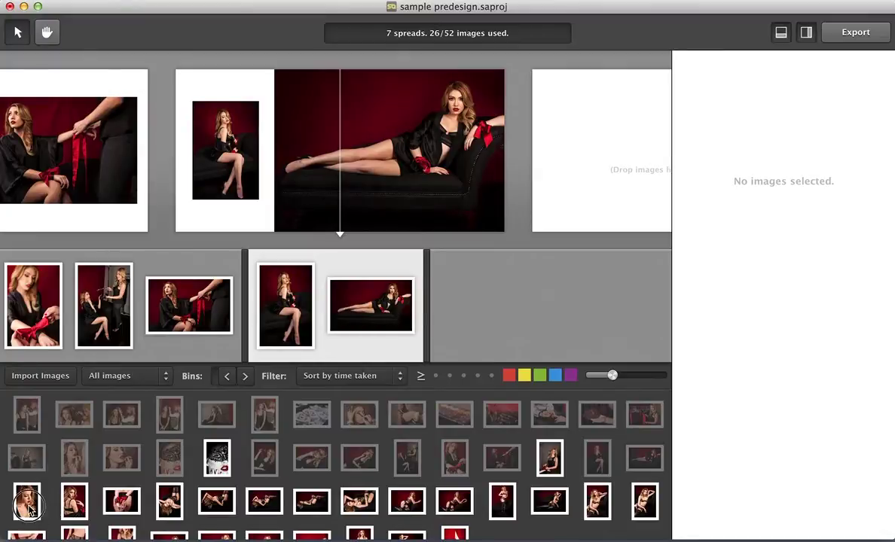
pyautogui.keyDown('super'); pyautogui.click(117, 503); pyautogui.keyUp('super')
pyautogui.keyDown('super'); pyautogui.click(73, 501); pyautogui.keyUp('super')
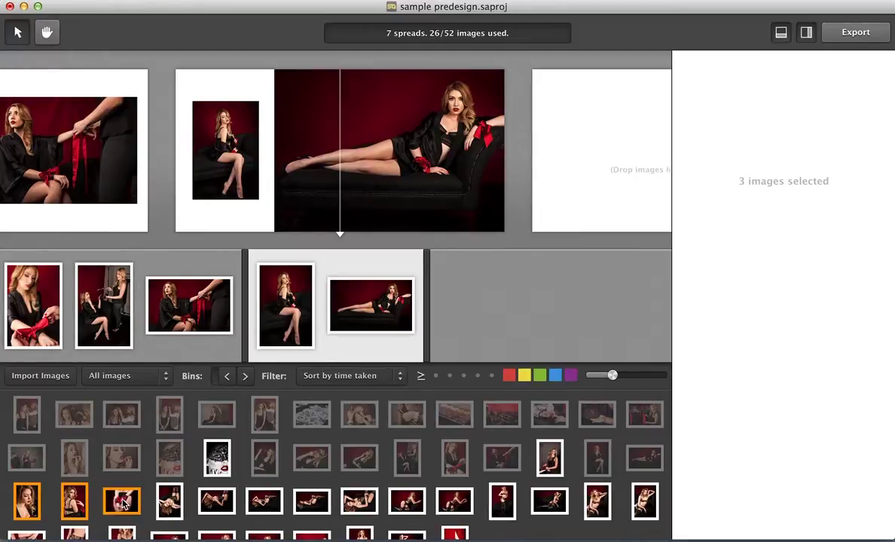
pyautogui.moveTo(123, 503); pyautogui.dragTo(629, 184)
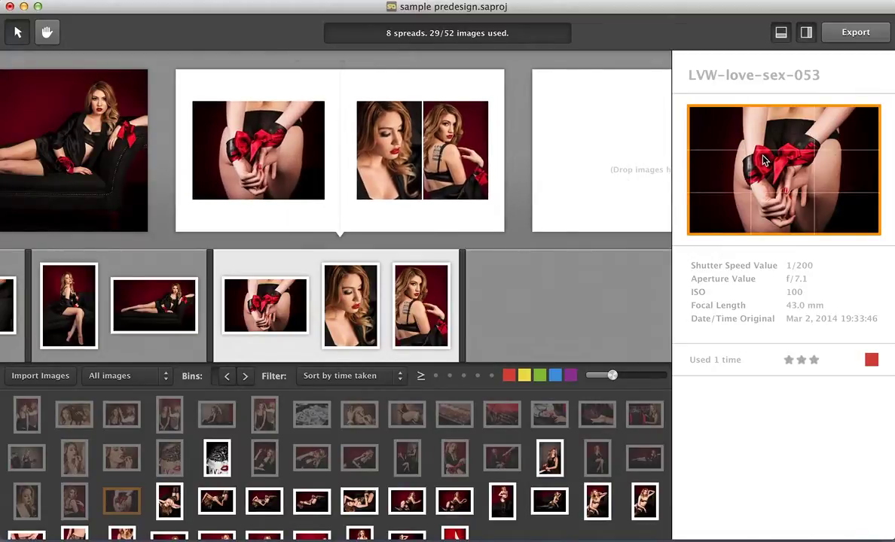
# Create a ninth spread from LVW-love-sex-056 and LVW-love-sex-057, and put the landscape before the portrait
pyautogui.click(170, 505)
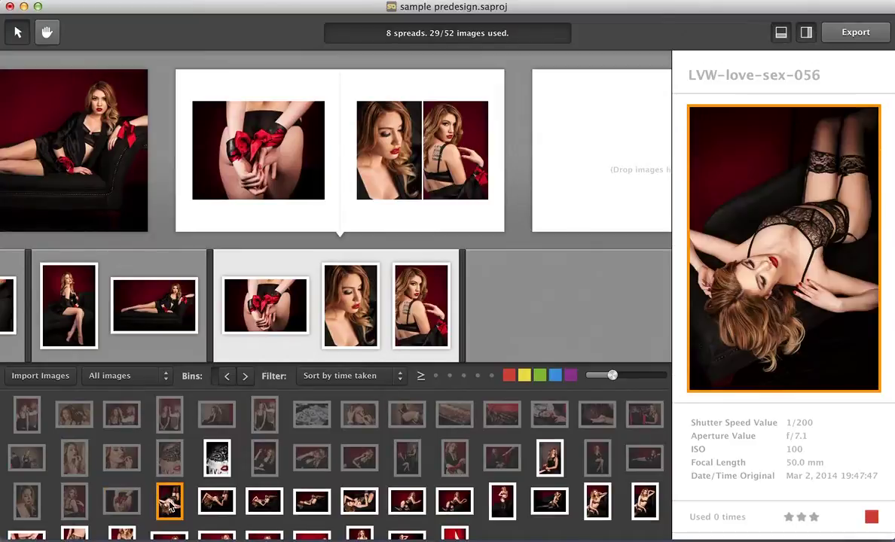
pyautogui.click(218, 503)
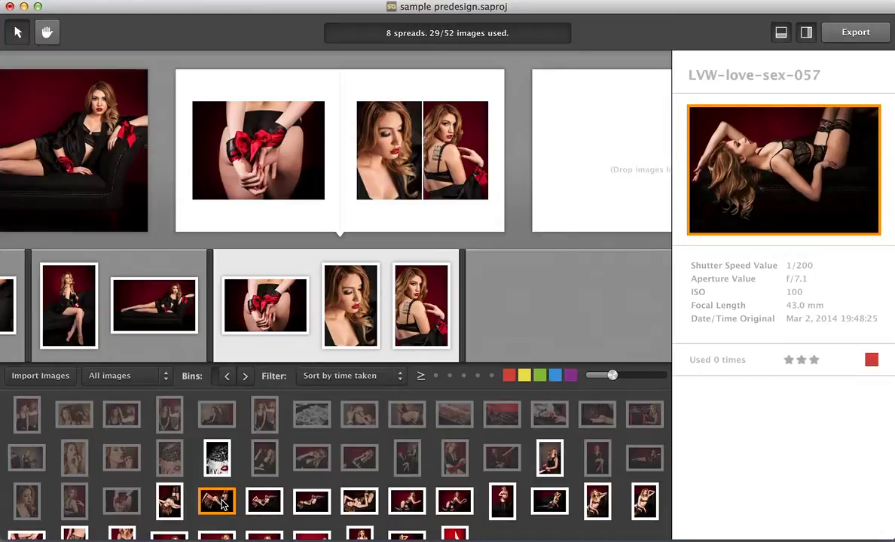
pyautogui.keyDown('super'); pyautogui.click(171, 510); pyautogui.keyUp('super')
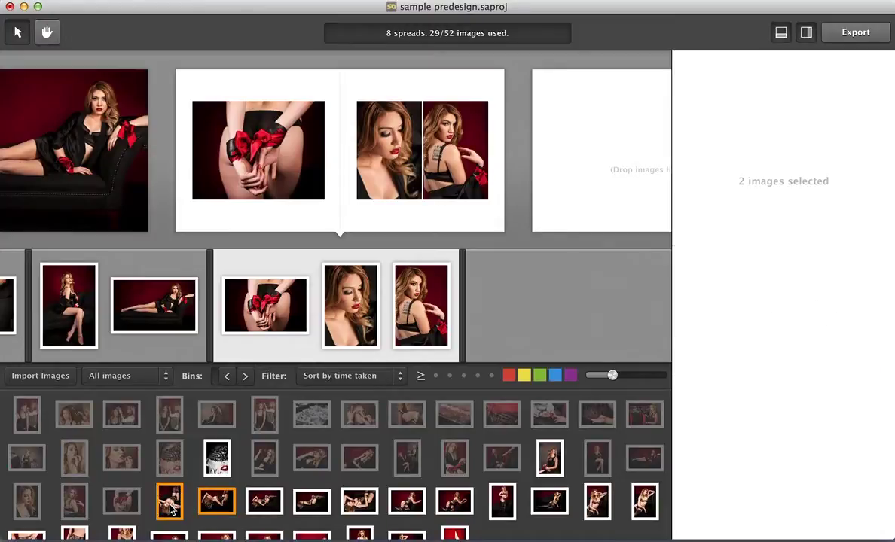
pyautogui.moveTo(204, 497)
pyautogui.mouseDown()
pyautogui.moveTo(202, 469)
pyautogui.moveTo(629, 192)
pyautogui.moveTo(648, 166)
pyautogui.mouseUp()
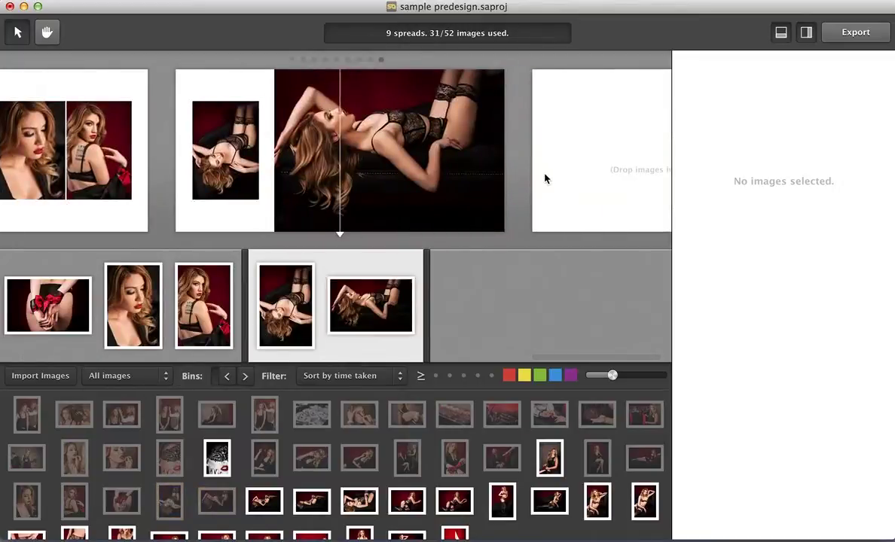
pyautogui.moveTo(360, 296); pyautogui.dragTo(264, 297)
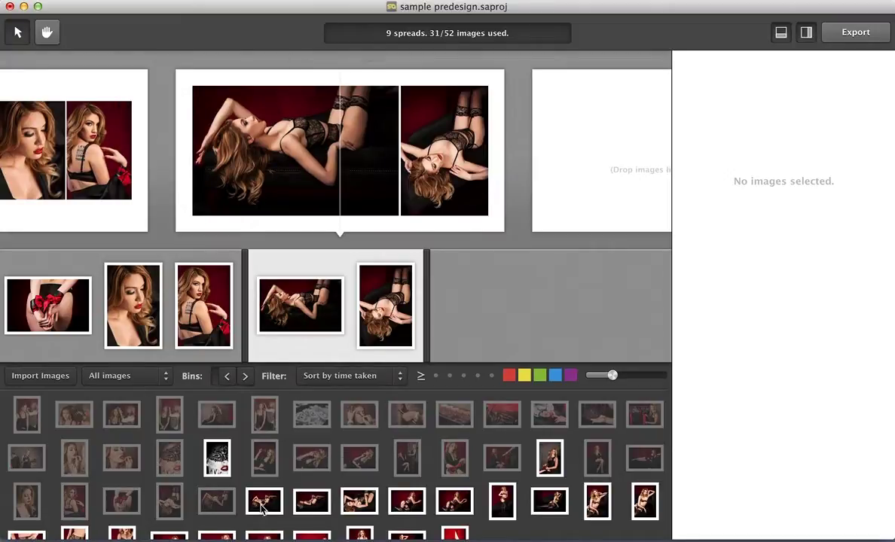
# Create a tenth spread from the single landscape of the woman lying on the sofa with her knees raised
pyautogui.moveTo(312, 501); pyautogui.dragTo(602, 181)
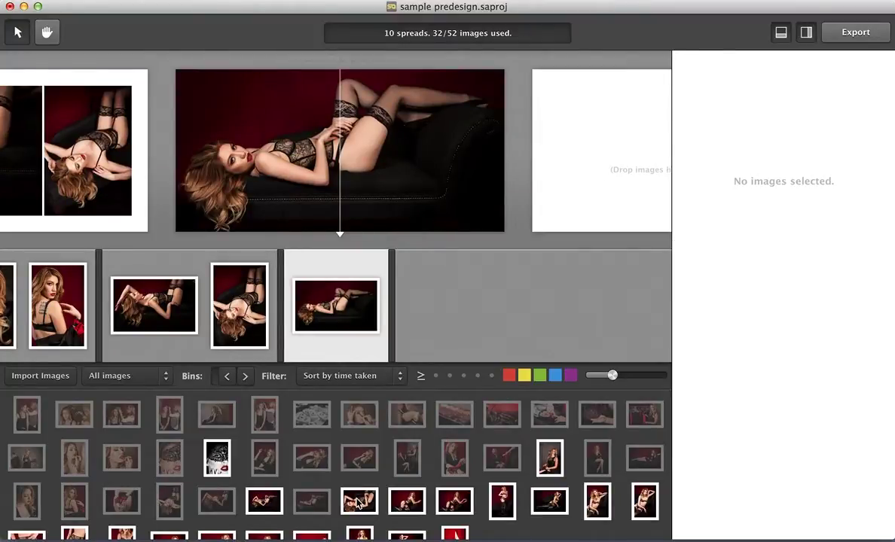
# Create an eleventh spread from the close-up landscape of the reclining woman, full height and flush with the left edge, leaving a white strip on the right
pyautogui.moveTo(360, 503); pyautogui.dragTo(602, 193)
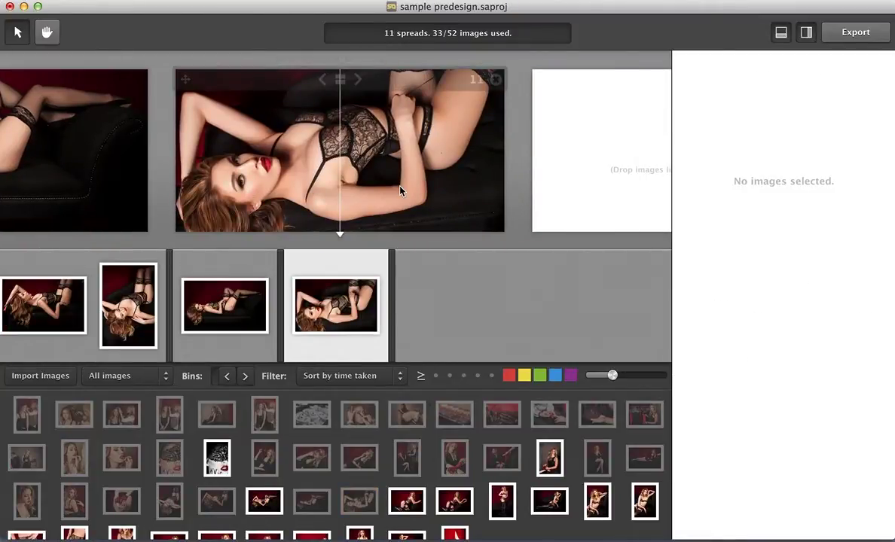
pyautogui.scroll(-1, 400, 190)
pyautogui.scroll(-1, 400, 190)
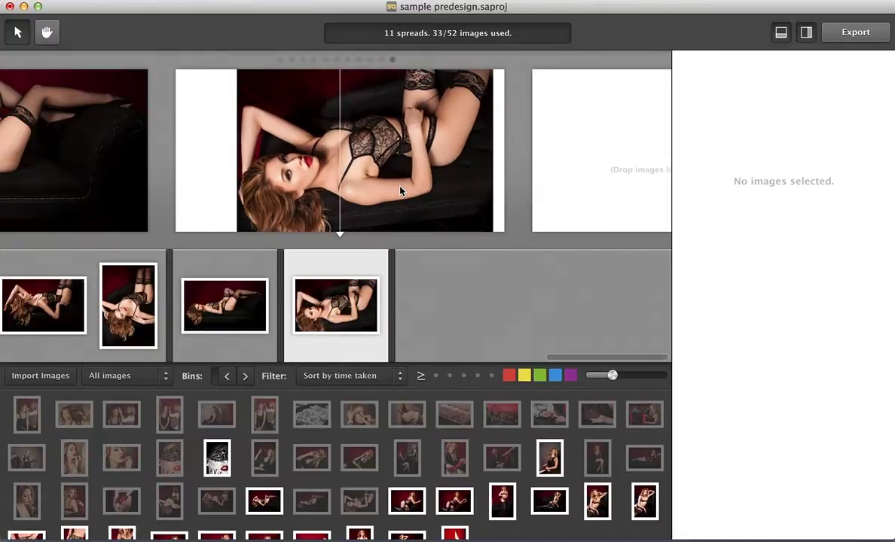
pyautogui.scroll(-1, 400, 191)
pyautogui.scroll(-1, 400, 190)
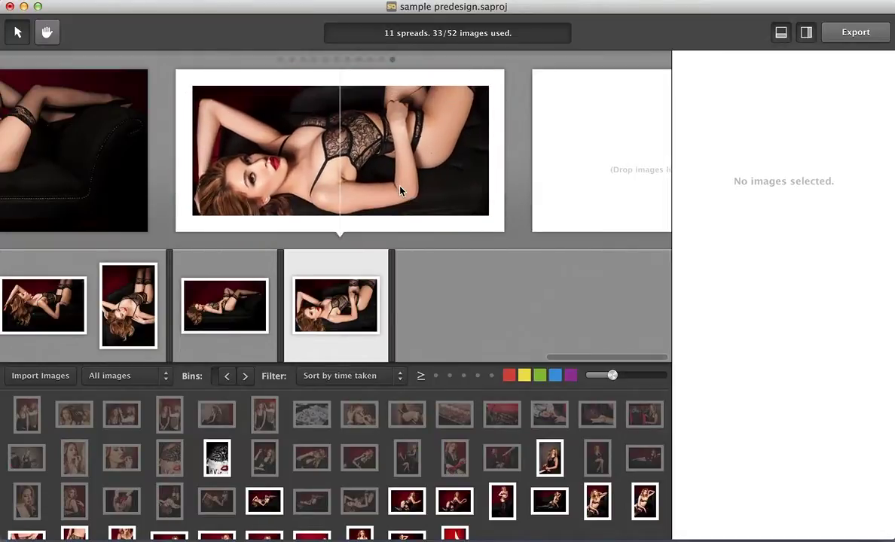
pyautogui.scroll(-1, 400, 191)
pyautogui.scroll(-1, 400, 190)
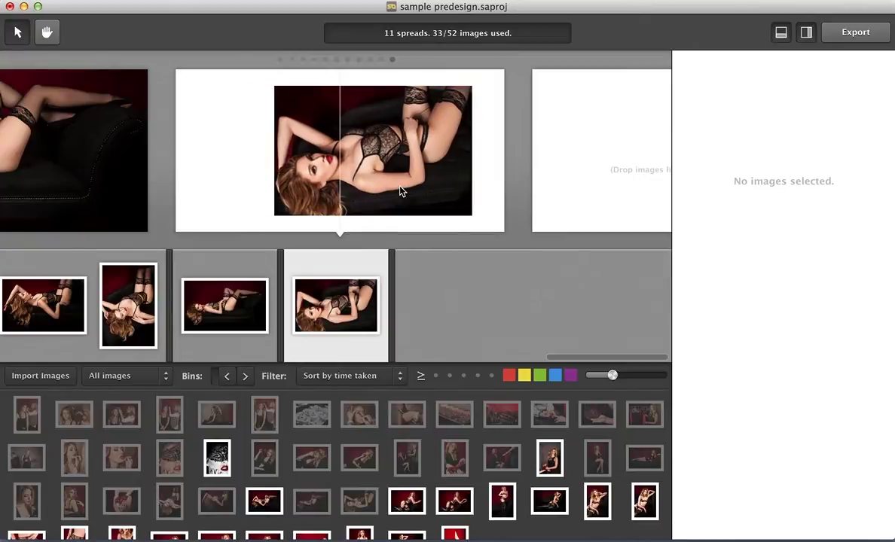
pyautogui.scroll(-1, 400, 190)
pyautogui.scroll(-1, 400, 191)
pyautogui.scroll(-4, 400, 190)
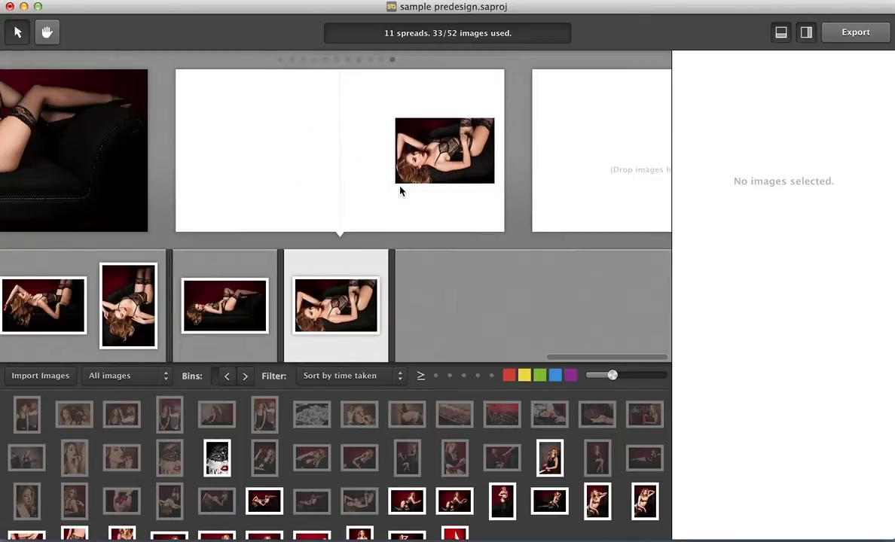
pyautogui.scroll(-1, 400, 190)
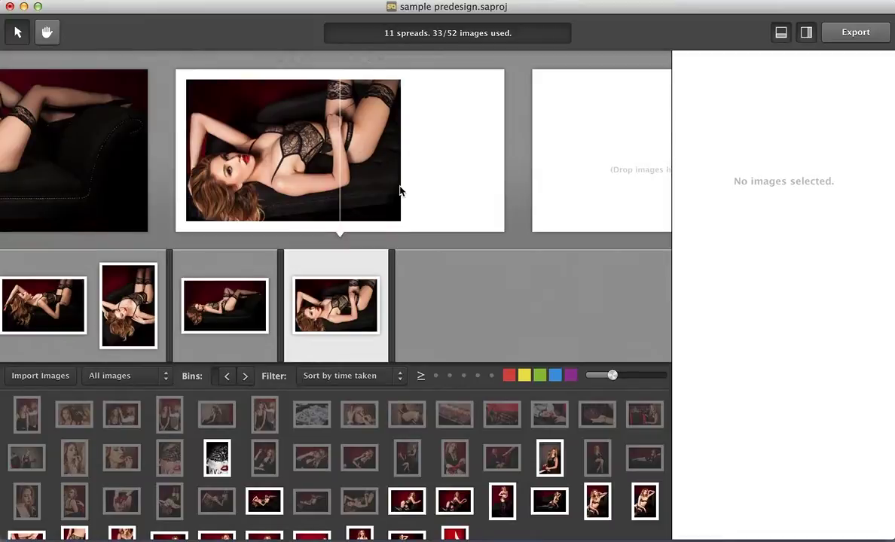
pyautogui.moveTo(215, 179)
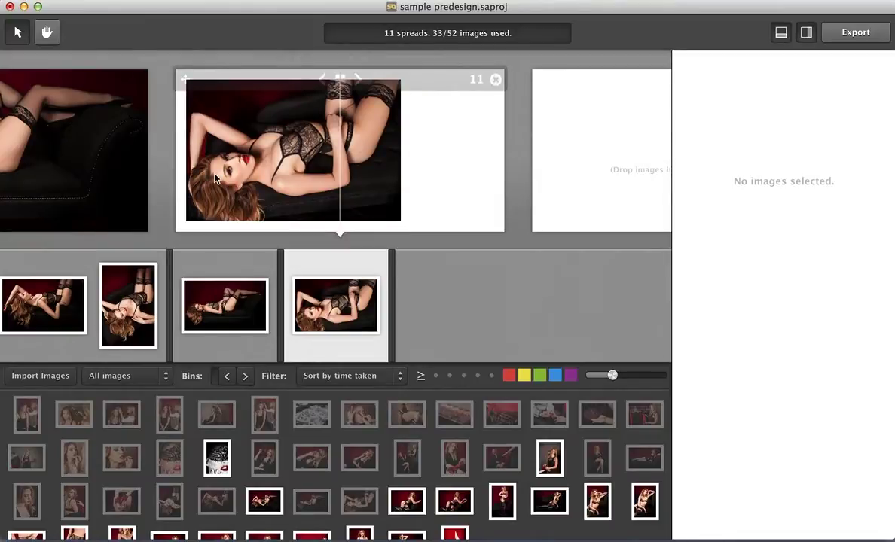
pyautogui.scroll(-1, 216, 179)
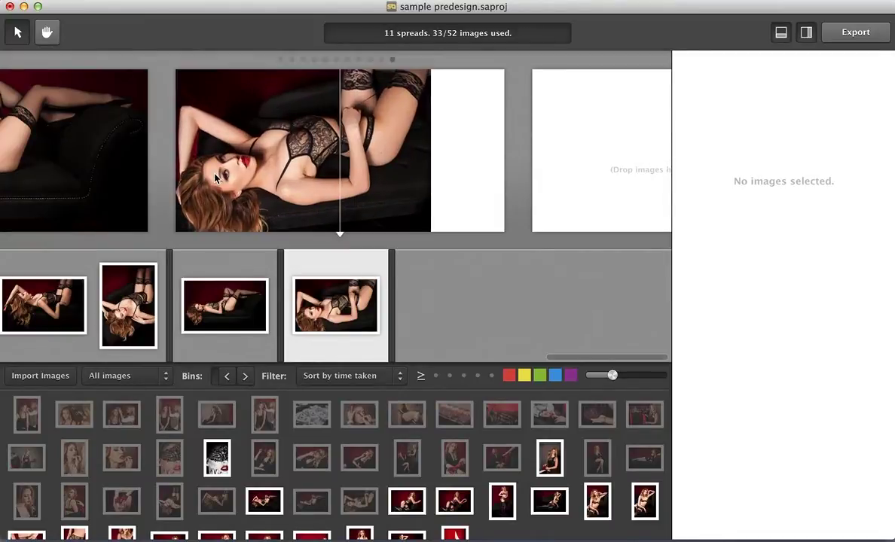
# Move the eleventh spread two places earlier so it becomes spread 9, before the landscape-and-portrait spread
pyautogui.hscroll(5, 216, 178)
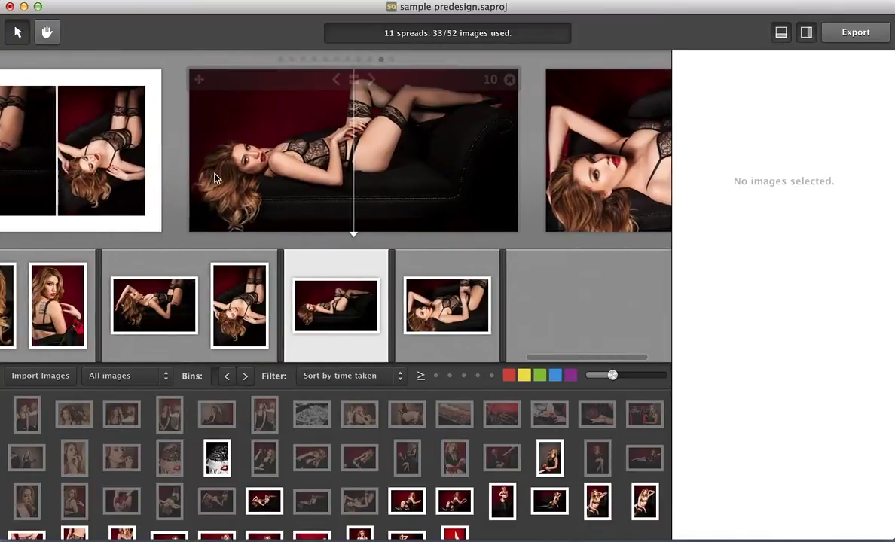
pyautogui.hscroll(2, 214, 178)
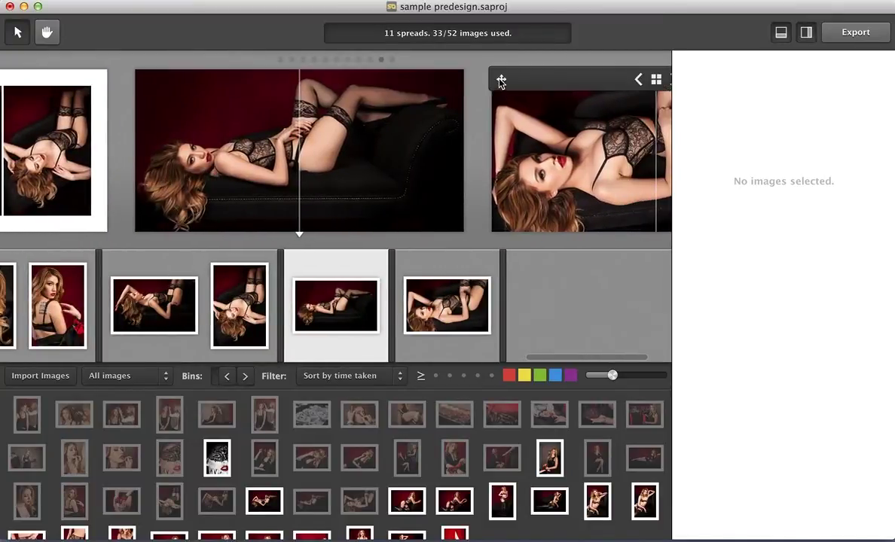
pyautogui.moveTo(501, 80); pyautogui.dragTo(153, 73)
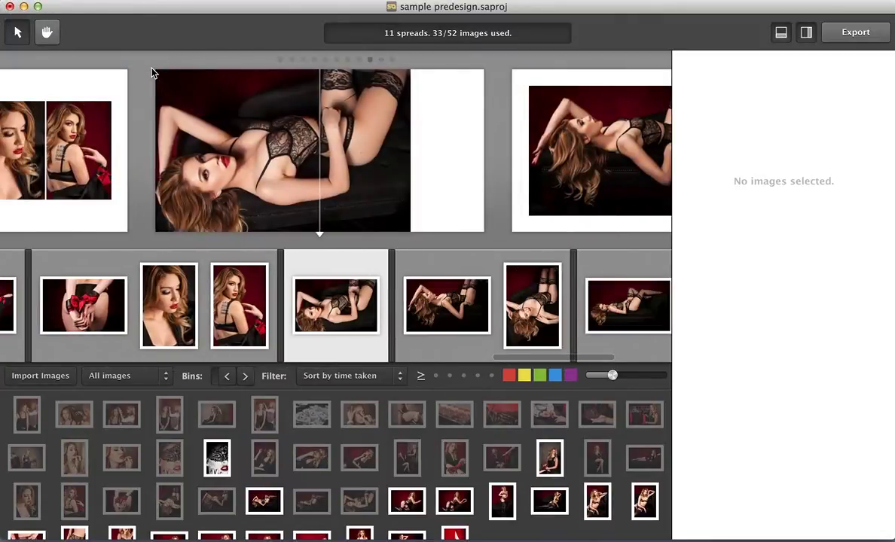
# Create a twelfth spread from LVW-love-sex-064, full height and flush with the spread's right edge
pyautogui.hscroll(5, 441, 154)
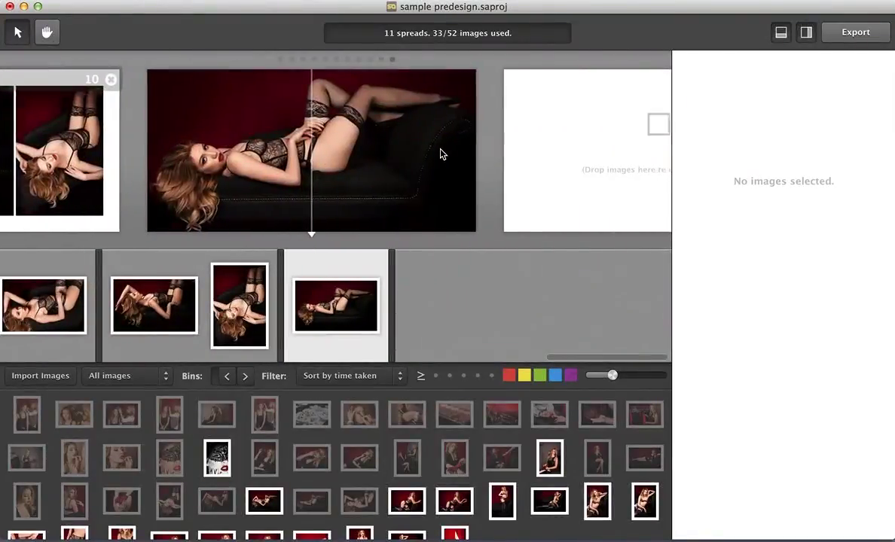
pyautogui.click(464, 503)
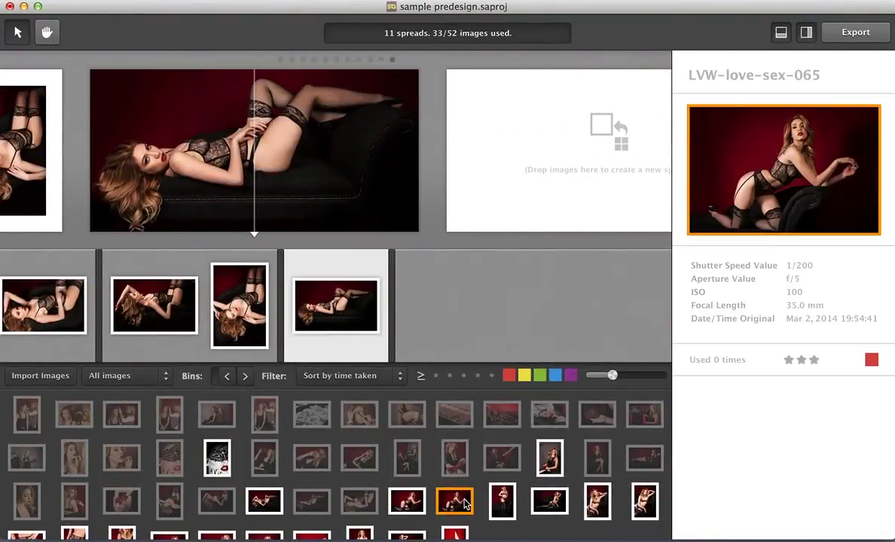
pyautogui.click(417, 505)
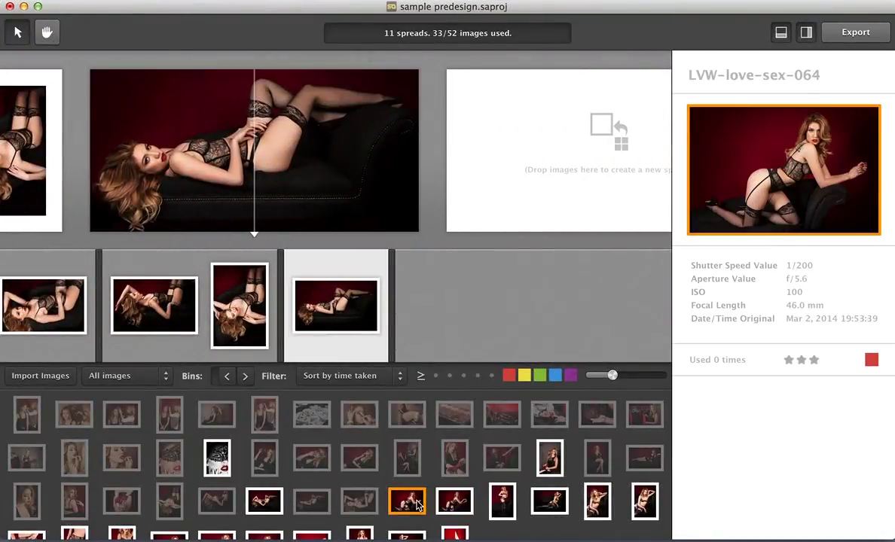
pyautogui.click(503, 512)
pyautogui.click(407, 505)
pyautogui.moveTo(406, 505); pyautogui.dragTo(571, 152)
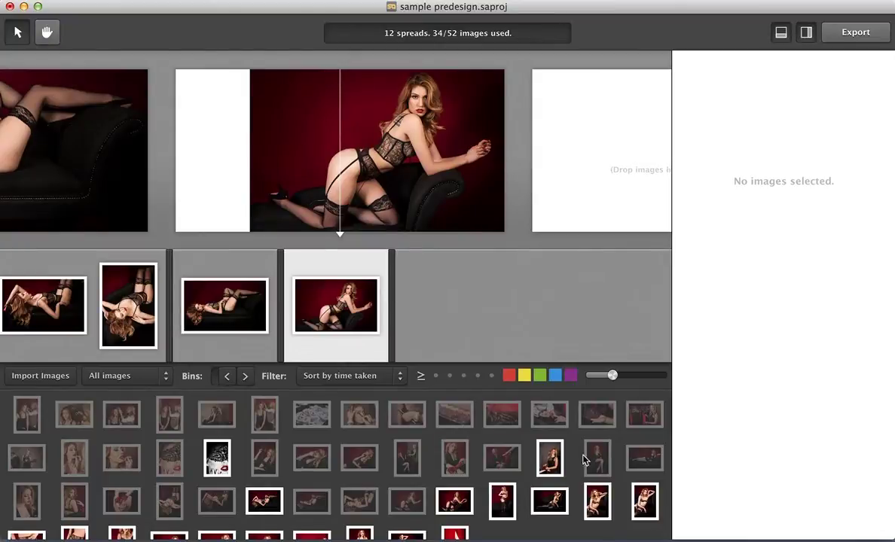
# Compare the unused third-row images, including LVW-love-sex-065, 070, 076 and 078, as candidates for the next spread
pyautogui.click(506, 511)
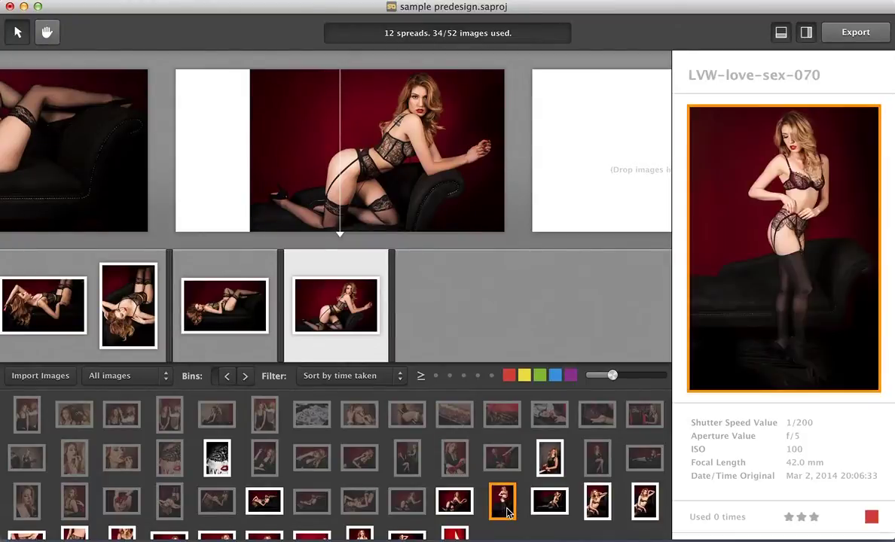
pyautogui.click(556, 510)
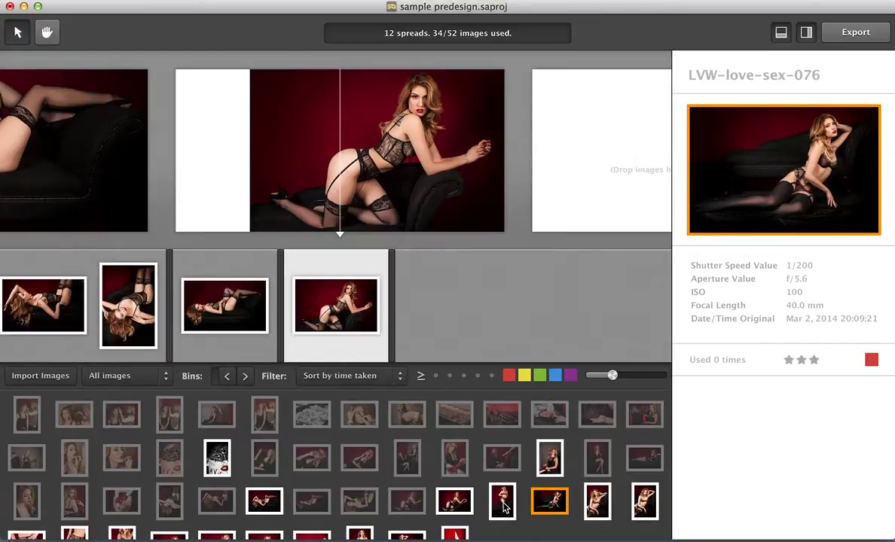
pyautogui.click(645, 501)
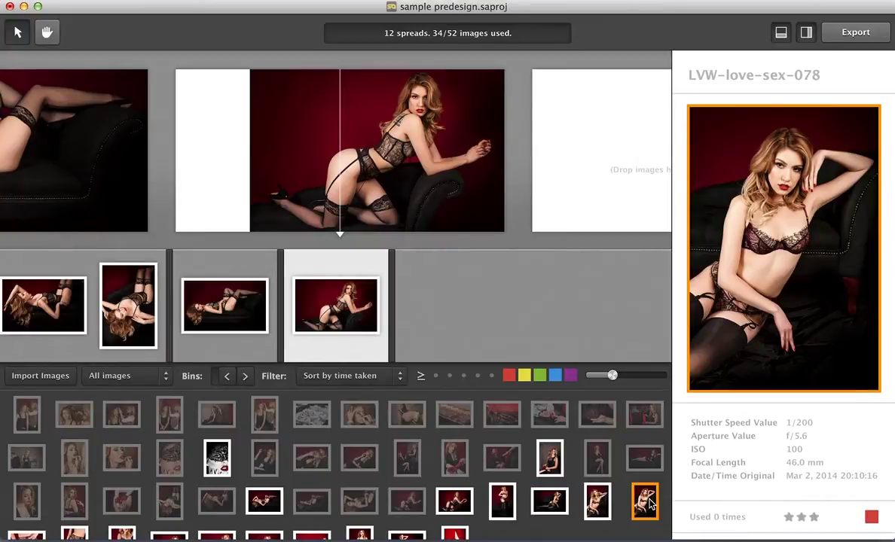
pyautogui.click(599, 503)
pyautogui.click(470, 505)
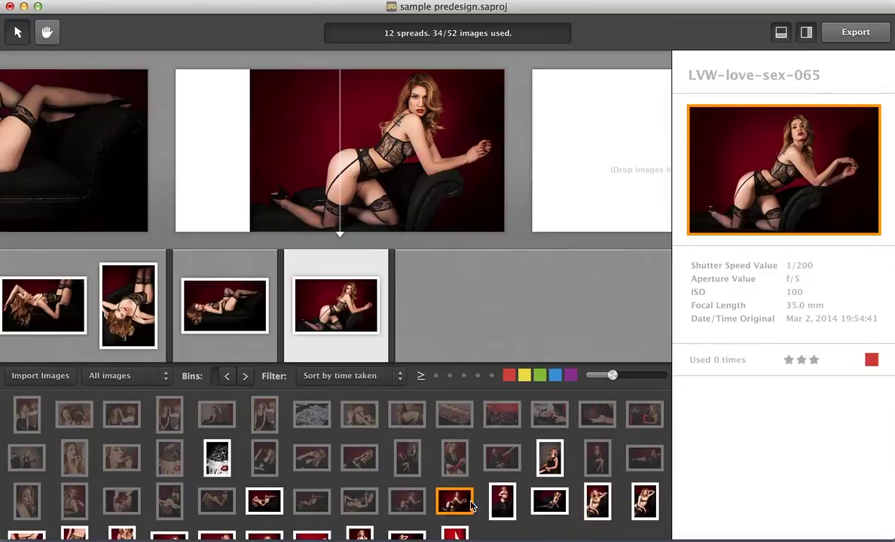
pyautogui.keyDown('super'); pyautogui.click(509, 509); pyautogui.keyUp('super')
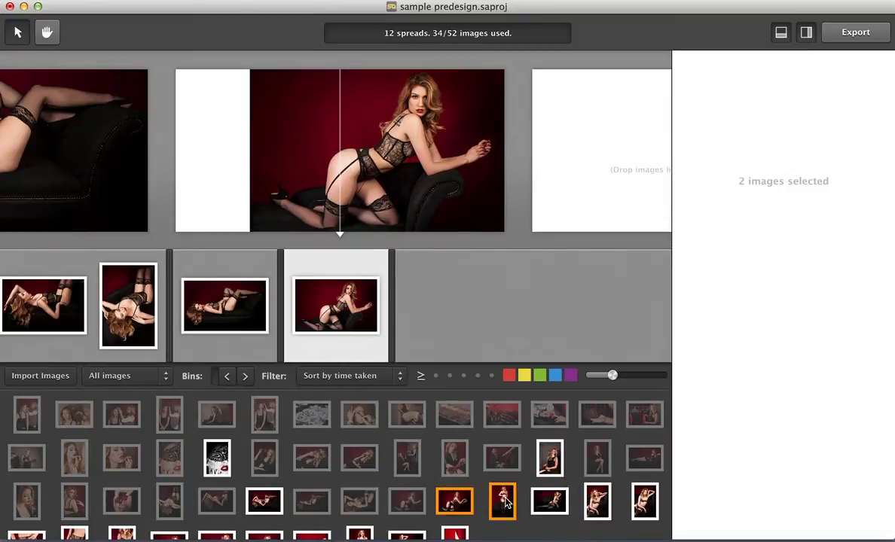
pyautogui.keyDown('super'); pyautogui.click(456, 503); pyautogui.keyUp('super')
pyautogui.click(453, 503)
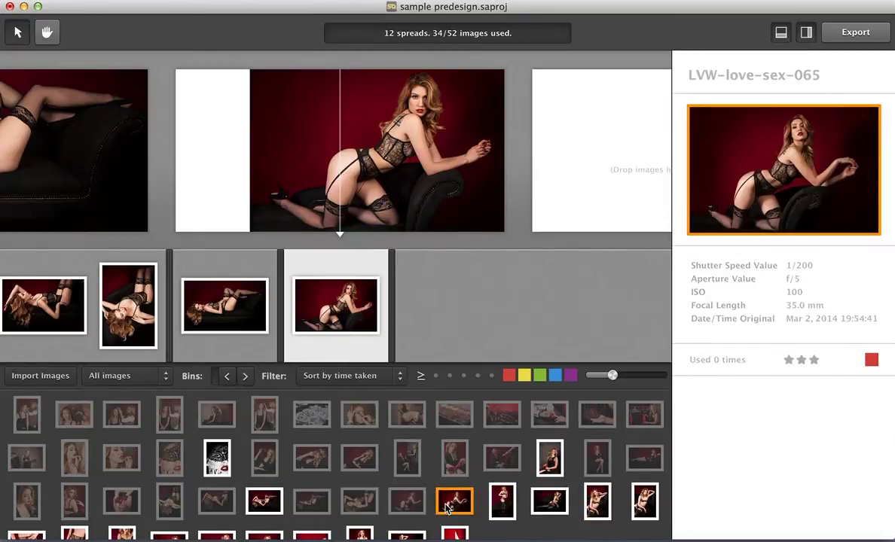
# Create a thirteenth spread from LVW-love-sex-070, LVW-love-sex-076 and the portrait immediately following them
pyautogui.click(511, 506)
pyautogui.keyDown('super'); pyautogui.click(551, 505); pyautogui.keyUp('super')
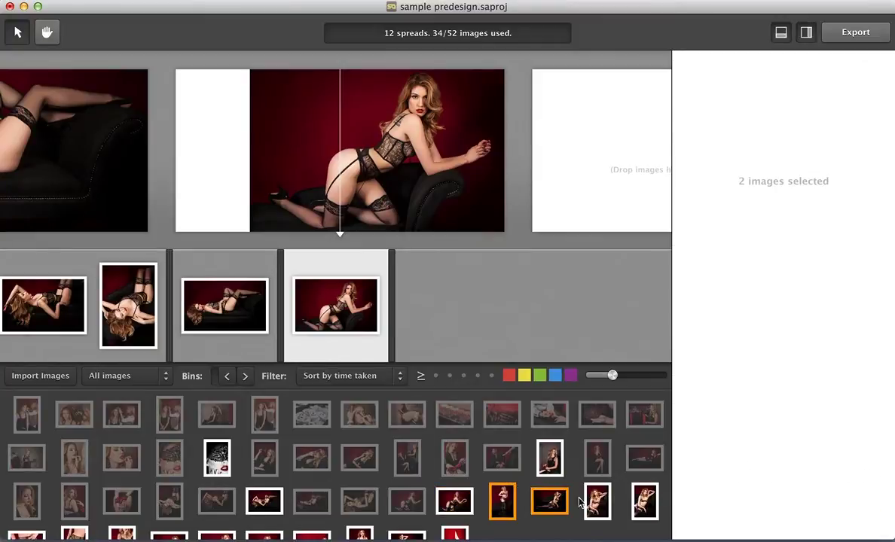
pyautogui.keyDown('super'); pyautogui.click(594, 509); pyautogui.keyUp('super')
pyautogui.moveTo(595, 510); pyautogui.dragTo(613, 192)
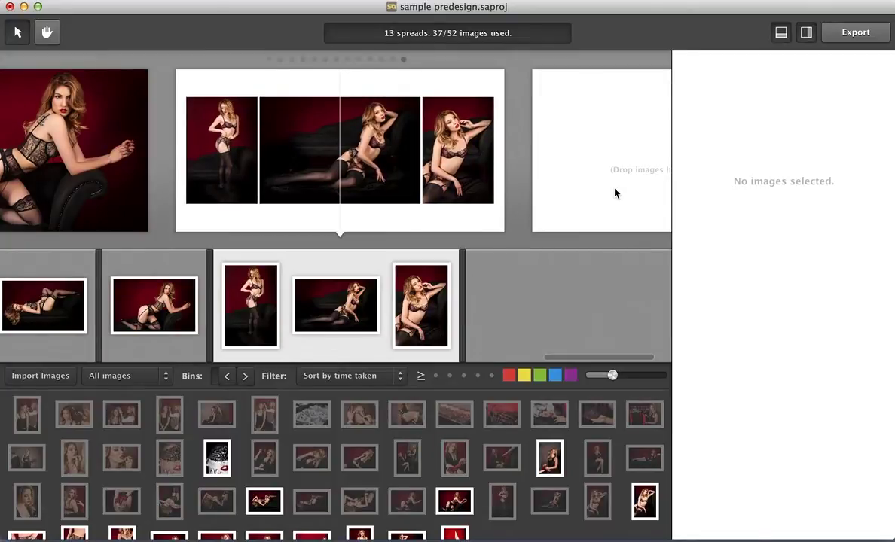
# Change the thirteenth spread's layout to the large landscape with the two portraits stacked to its right
pyautogui.press('Down')
pyautogui.press('Down')
pyautogui.press('Down')
pyautogui.press('Down')
pyautogui.press('Down')
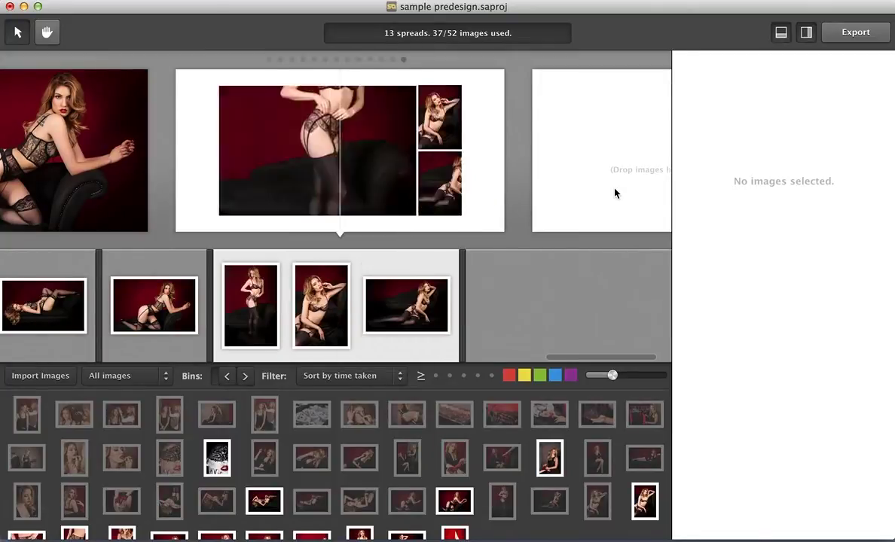
pyautogui.press('Down')
pyautogui.press('Down')
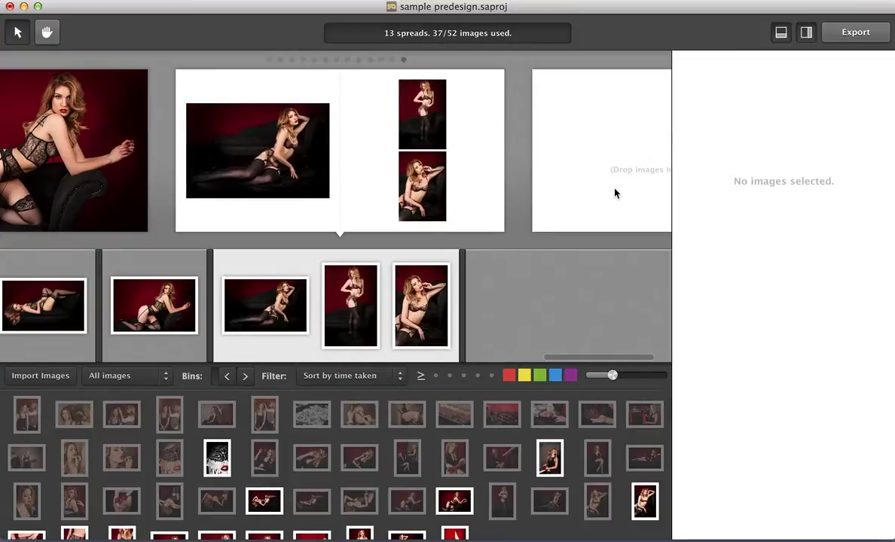
pyautogui.press('Down')
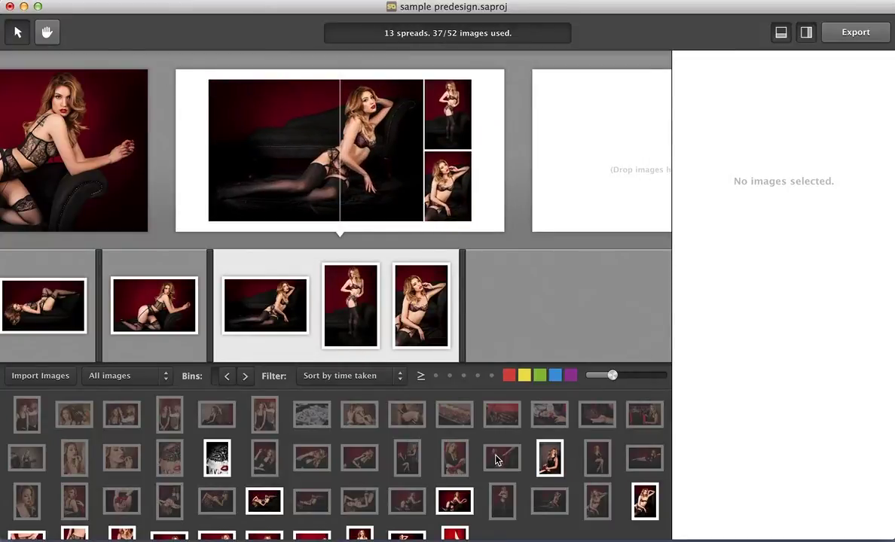
# Create a fourteenth spread from the landscape close-up of the lace garter belt, full height and flush with the spread's right edge
pyautogui.scroll(-2, 497, 460)
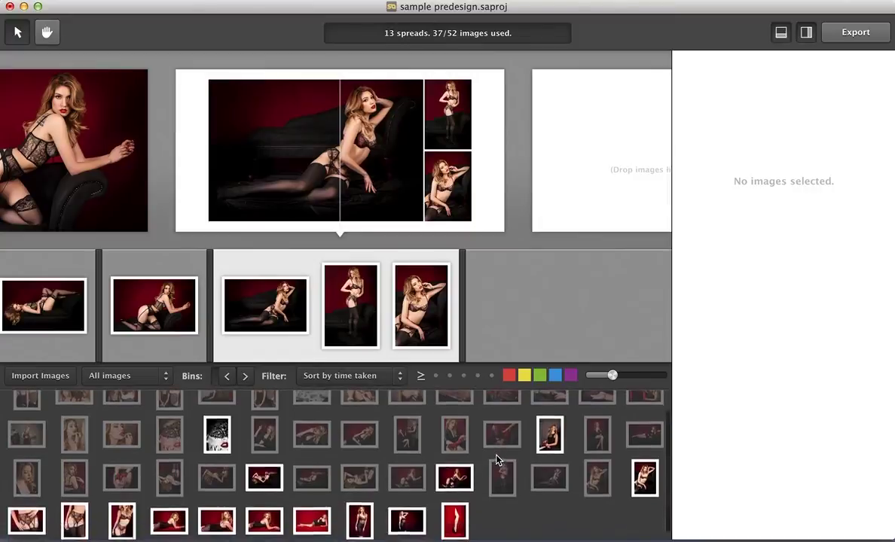
pyautogui.click(27, 520)
pyautogui.moveTo(28, 527); pyautogui.dragTo(578, 188)
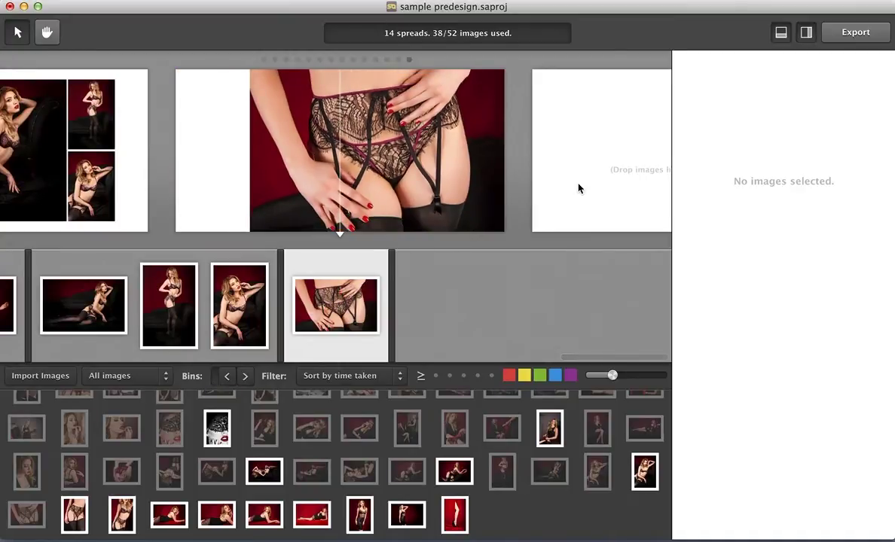
# Create a fifteenth spread from LVW-love-sex-083 and the adjacent portrait, with 083 small on the left page and the other full height on the right
pyautogui.click(75, 515)
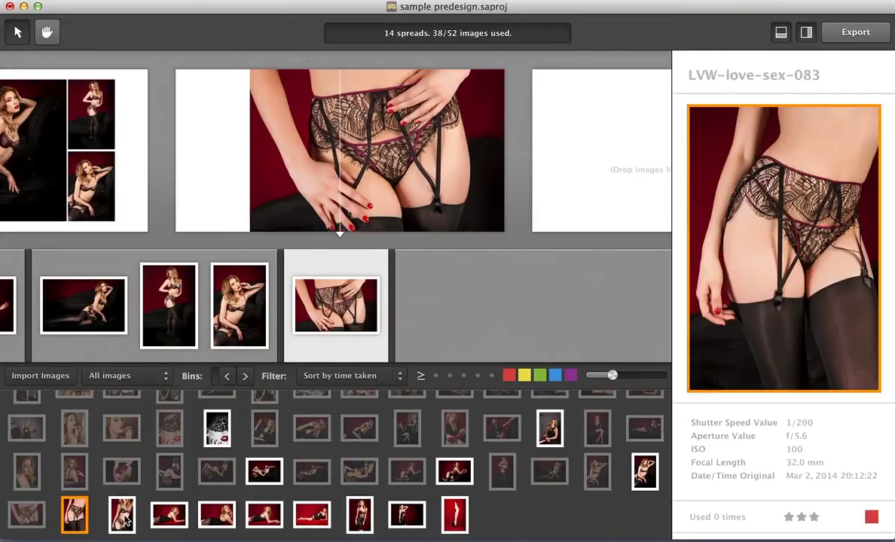
pyautogui.keyDown('shift'); pyautogui.click(122, 514); pyautogui.keyUp('shift')
pyautogui.moveTo(123, 514); pyautogui.dragTo(400, 311)
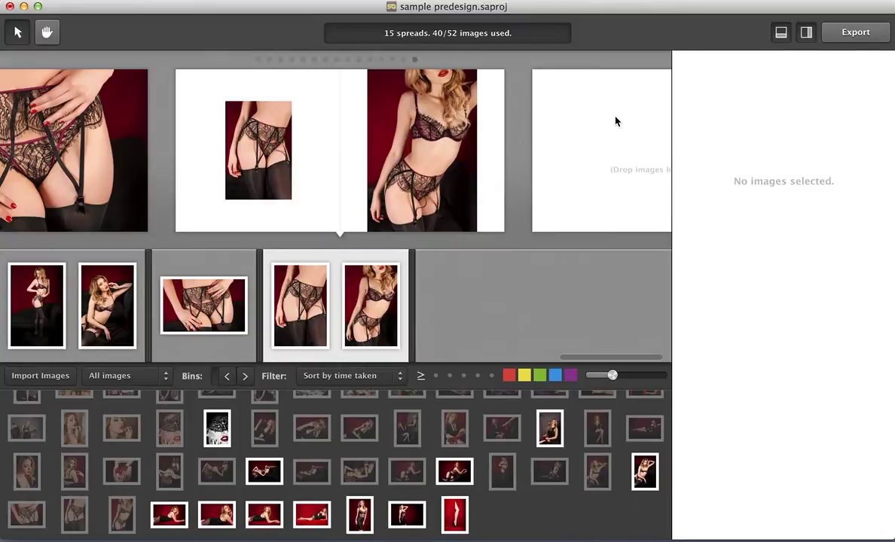
# Create a sixteenth spread from the landscape right after LVW-love-sex-087, framed by a white border, and shift its crop to show more above her face
pyautogui.click(167, 517)
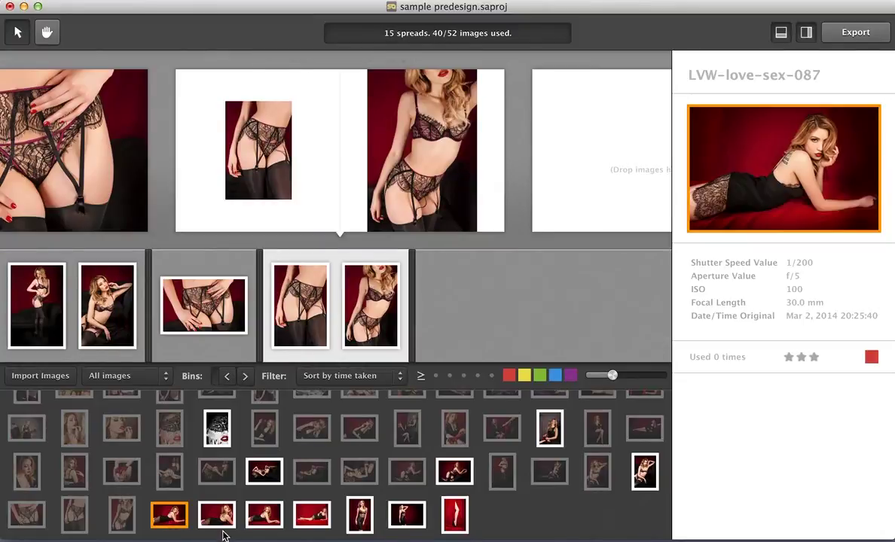
pyautogui.click(221, 519)
pyautogui.moveTo(221, 519); pyautogui.dragTo(598, 174)
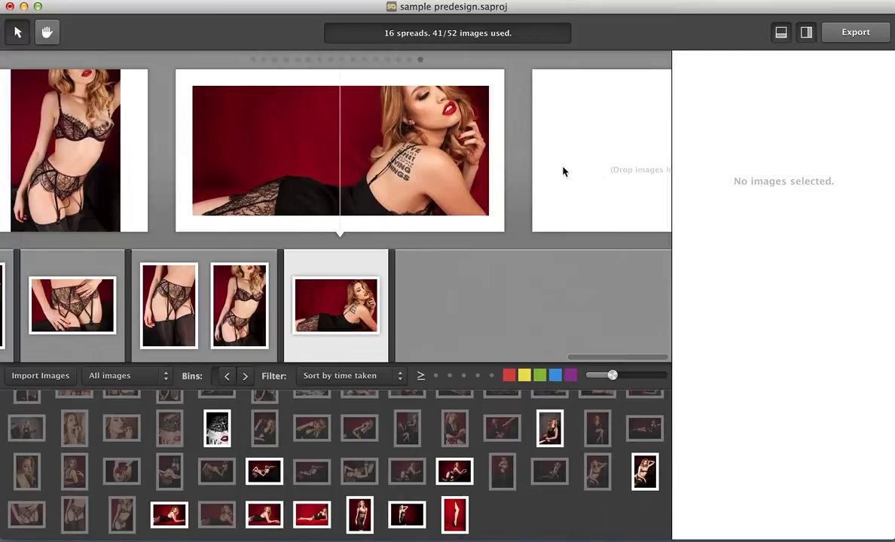
pyautogui.click(459, 177)
pyautogui.moveTo(760, 144); pyautogui.dragTo(594, 167)
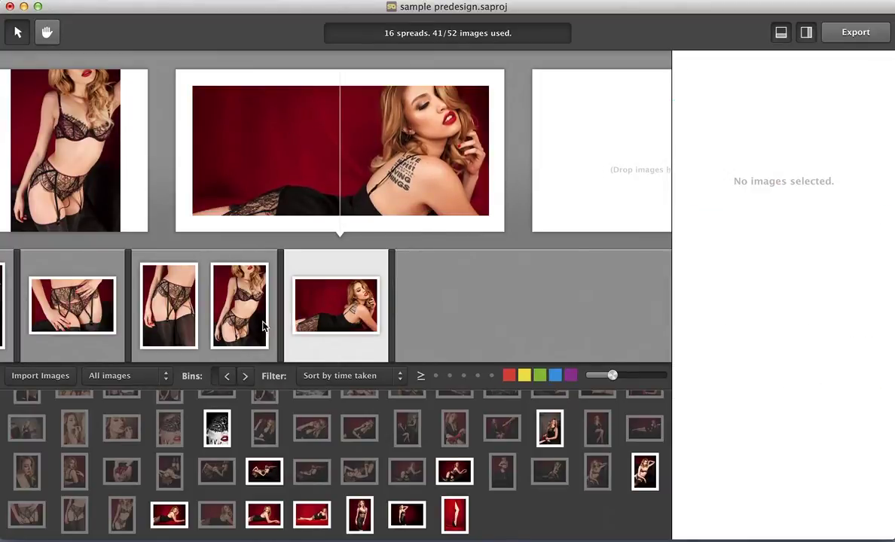
# Create a seventeenth spread from LVW-love-sex-087, filling both pages edge to edge
pyautogui.click(170, 518)
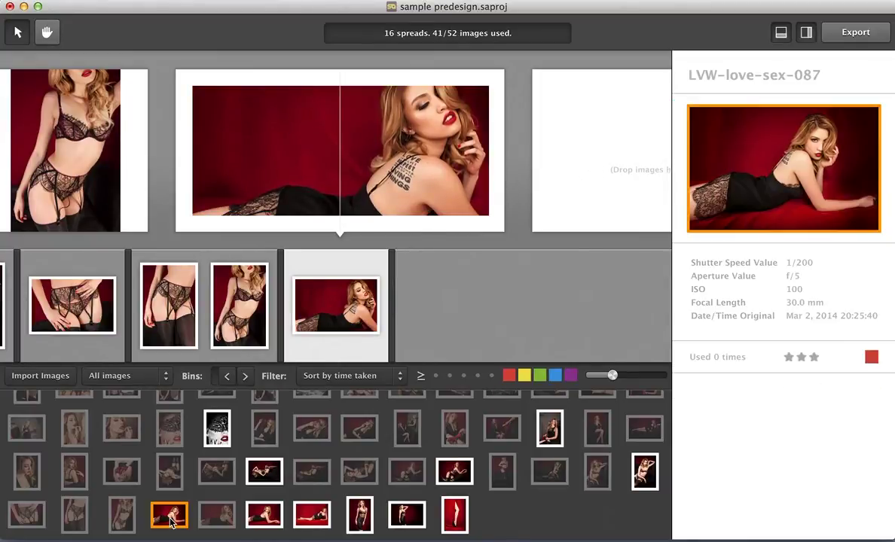
pyautogui.click(265, 517)
pyautogui.click(322, 518)
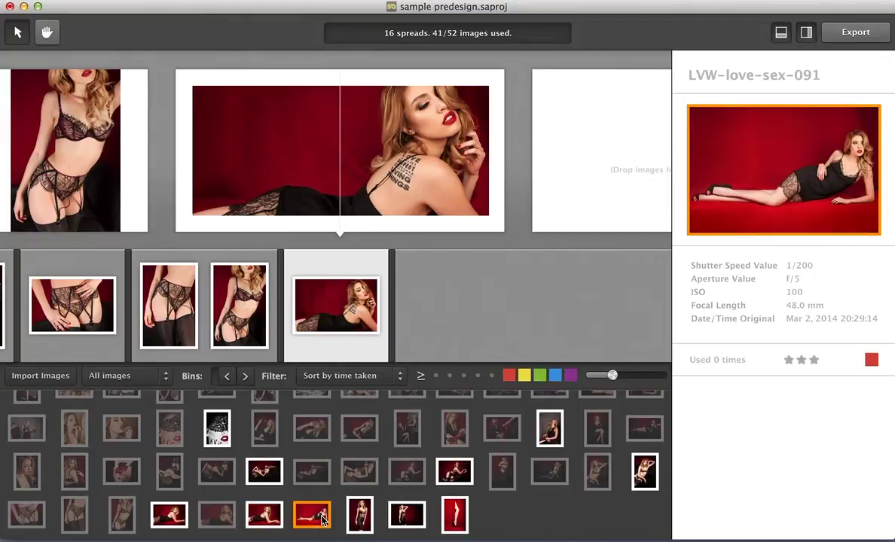
pyautogui.click(168, 516)
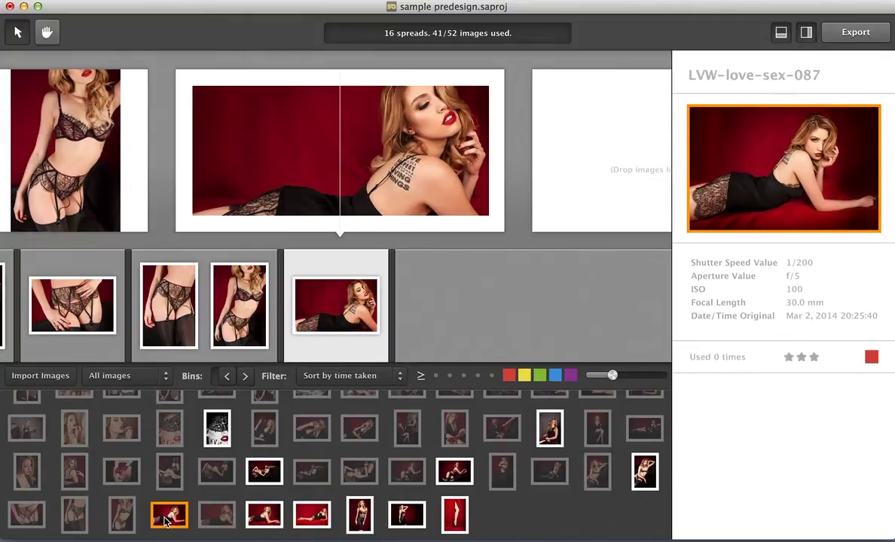
pyautogui.moveTo(166, 520); pyautogui.dragTo(625, 180)
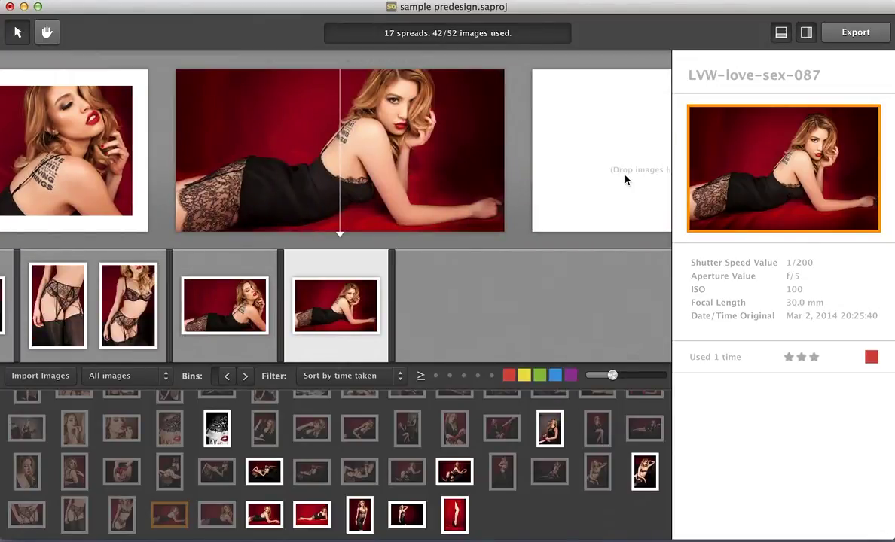
# Create an eighteenth spread from LVW-love-sex-092, the adjacent landscape and LVW-love-sex-094, arranged in one row with the landscape in the middle
pyautogui.click(359, 514)
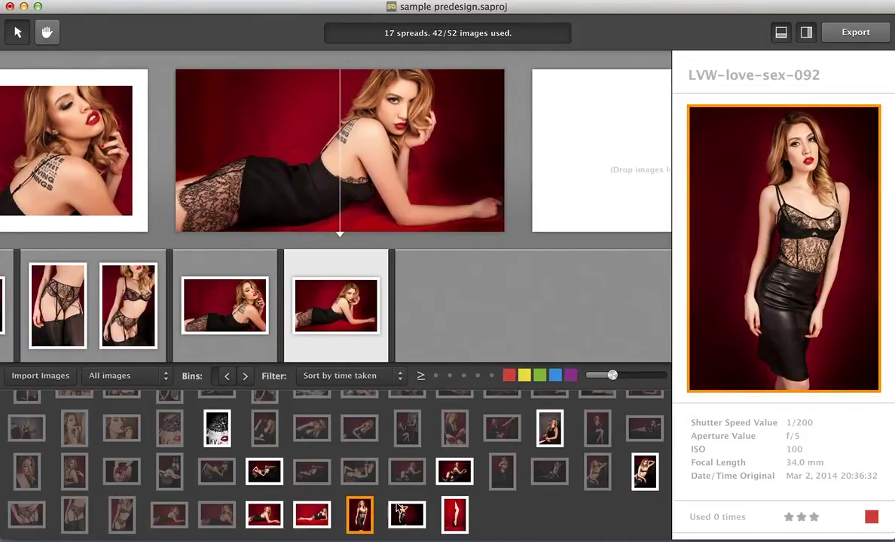
pyautogui.keyDown('shift'); pyautogui.click(410, 515); pyautogui.keyUp('shift')
pyautogui.keyDown('shift'); pyautogui.click(454, 514); pyautogui.keyUp('shift')
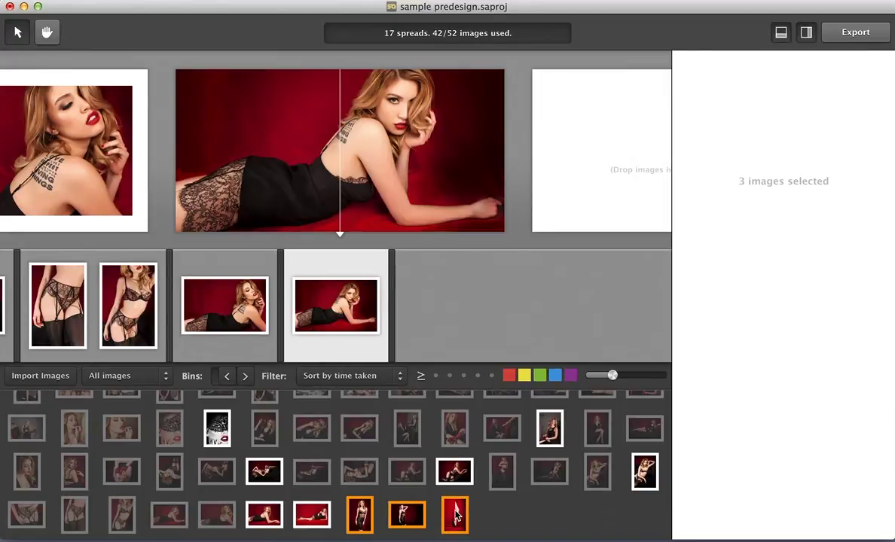
pyautogui.moveTo(454, 514); pyautogui.dragTo(589, 143)
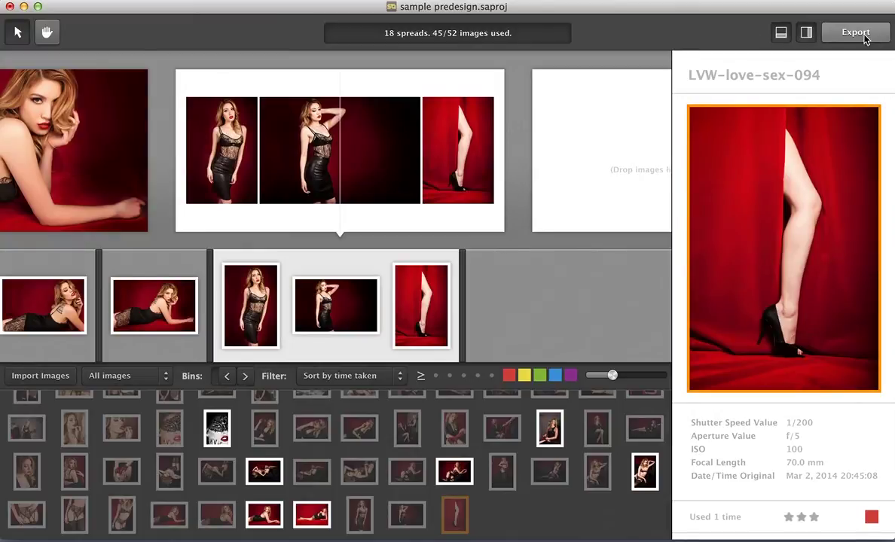
# Review the finished spreads from the eighteenth back to the sixth, and return to the seventeenth
pyautogui.moveTo(329, 128)
pyautogui.press('Left')
pyautogui.press('Left')
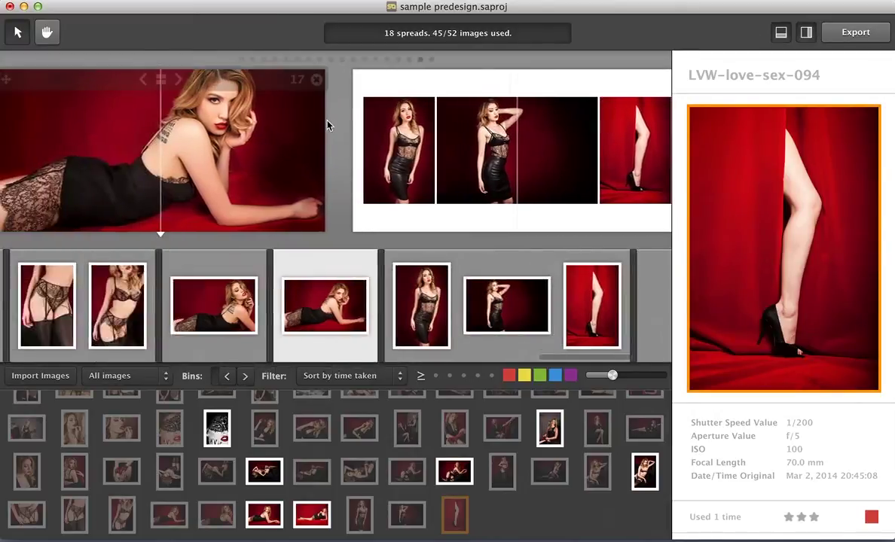
pyautogui.press('Left')
pyautogui.press('Left')
pyautogui.press('Left')
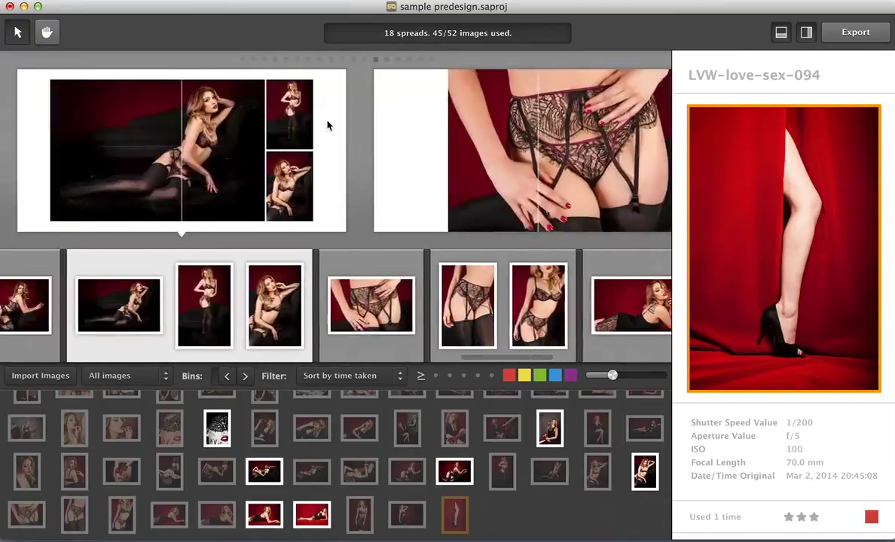
pyautogui.press('Left')
pyautogui.press('Left')
pyautogui.press('Left')
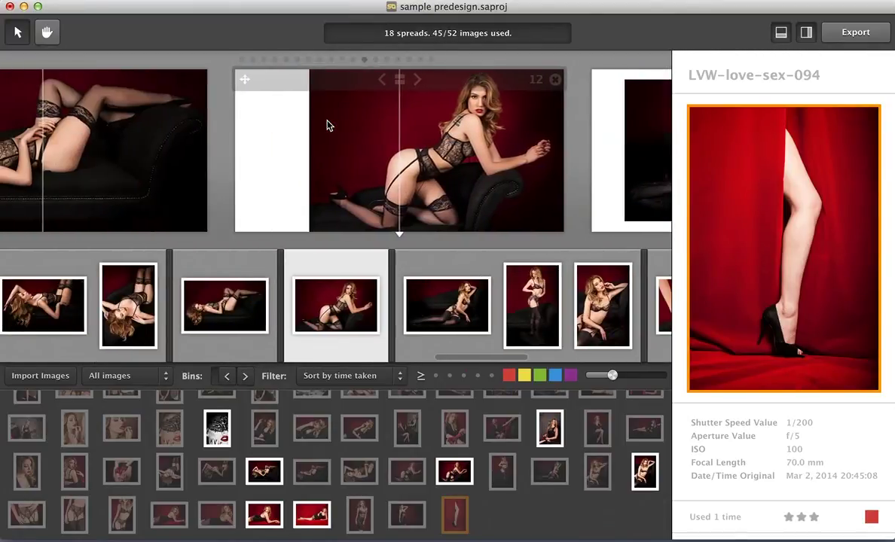
pyautogui.press('Left')
pyautogui.press('Left')
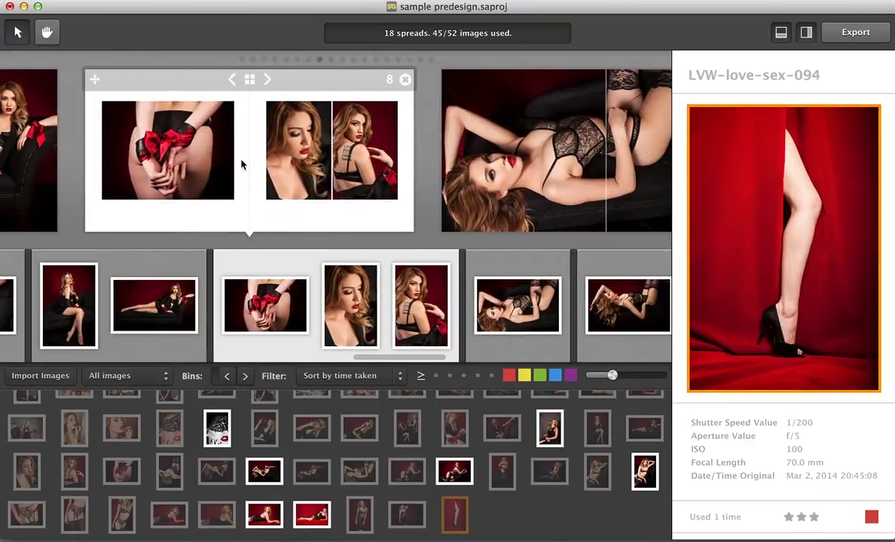
pyautogui.press('Left')
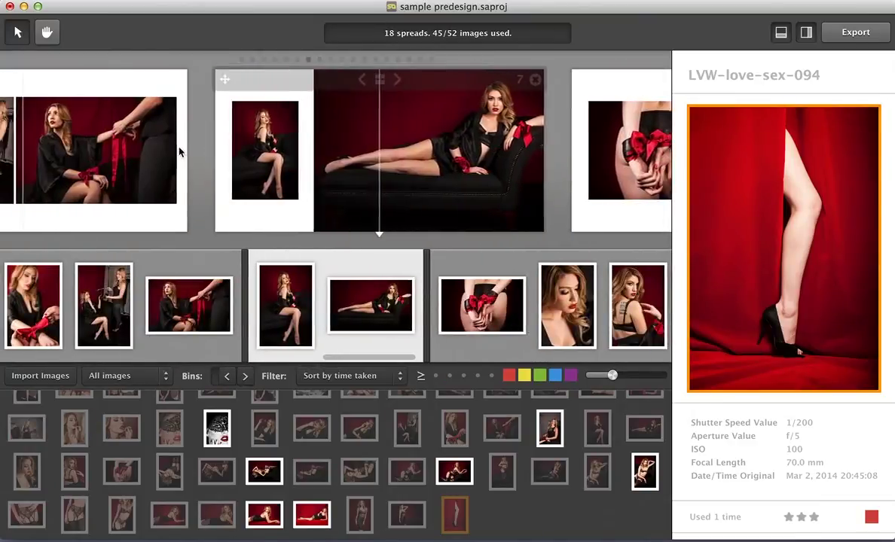
pyautogui.press('Left')
pyautogui.press('Left')
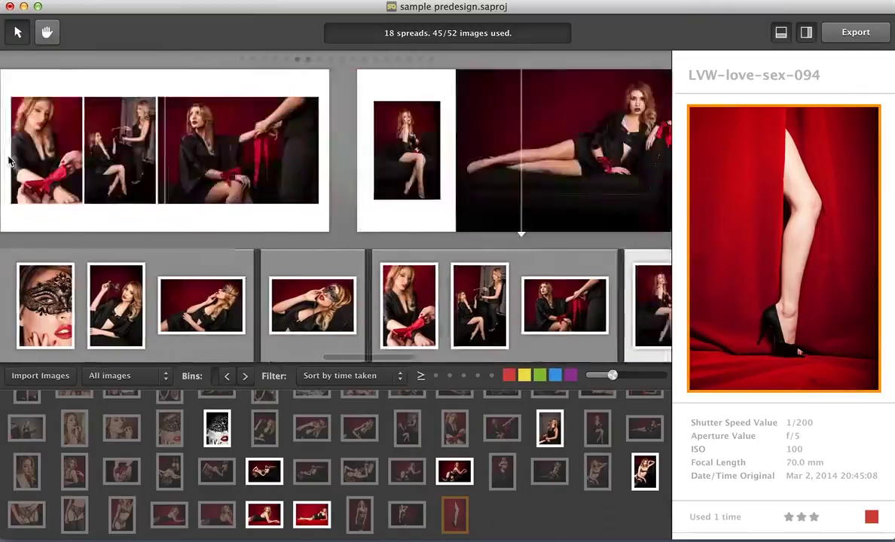
pyautogui.press('End')
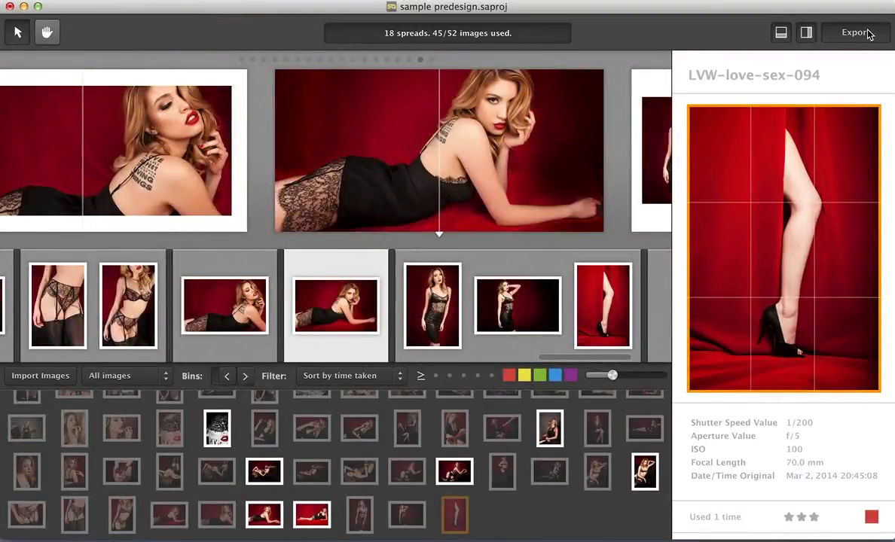
# Start exporting the album, ignoring the lab's limitation on the number of spreads
pyautogui.click(857, 33)
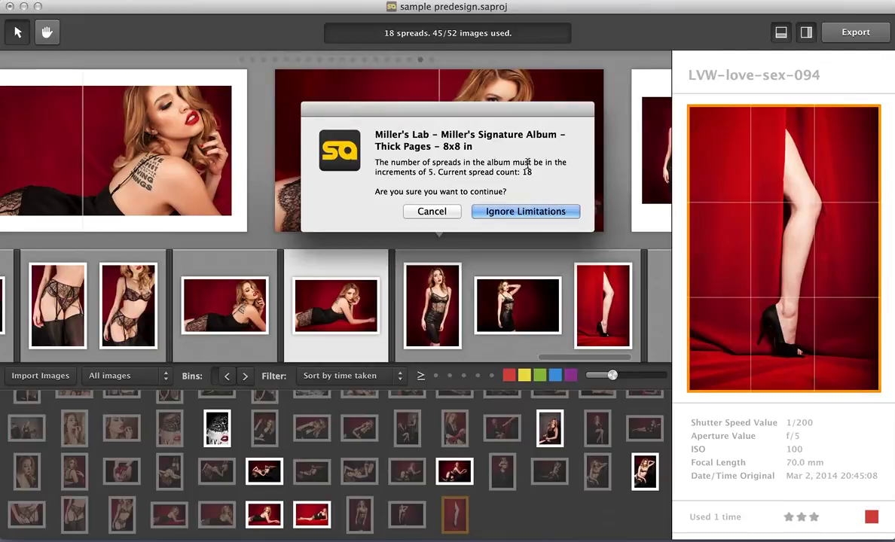
pyautogui.click(538, 213)
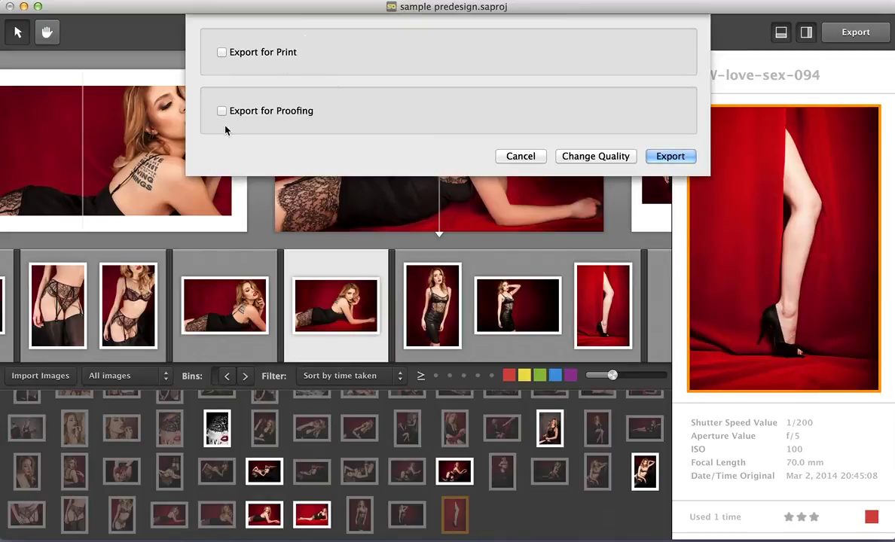
# Try enabling the print export, check its available file formats and output options, and turn it off again
pyautogui.click(222, 53)
pyautogui.click(305, 81)
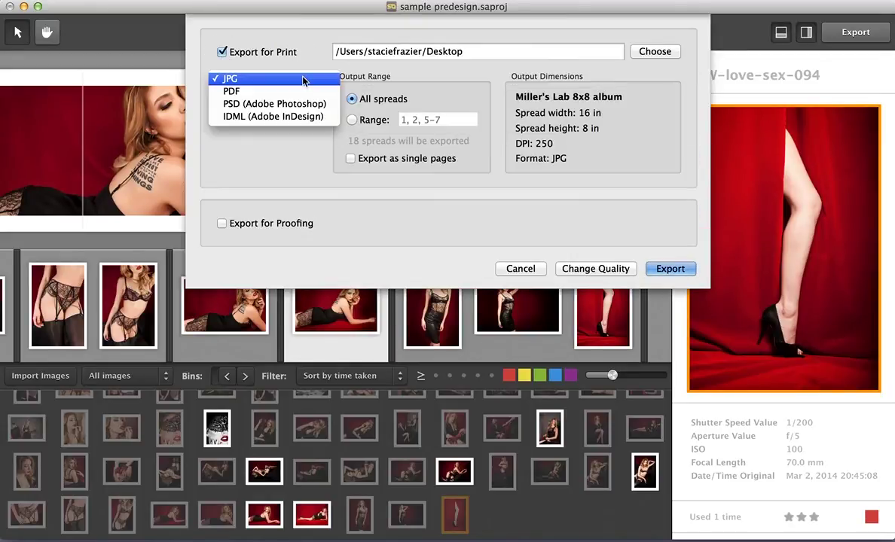
pyautogui.click(284, 50)
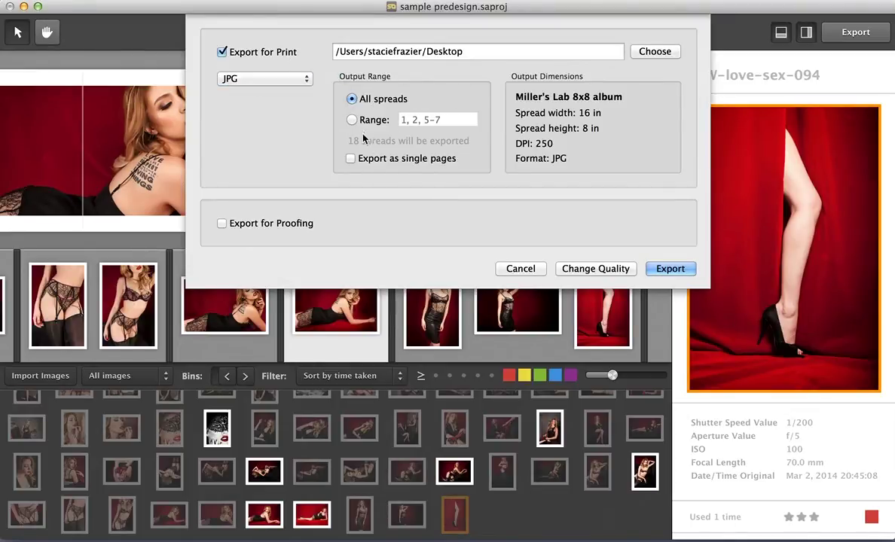
pyautogui.click(222, 52)
# Enable the proofing export with gutter line, spread numbers and image file names included, and exclude the watermark
pyautogui.click(221, 110)
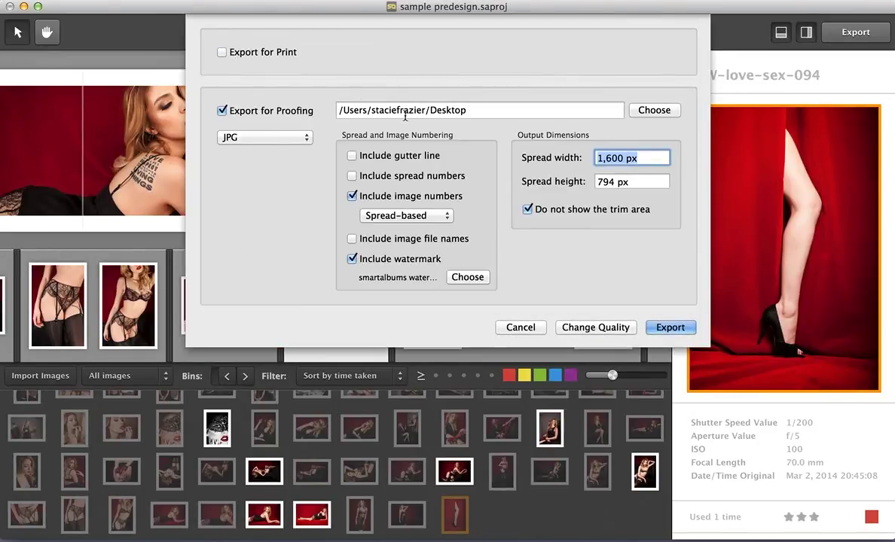
pyautogui.click(352, 260)
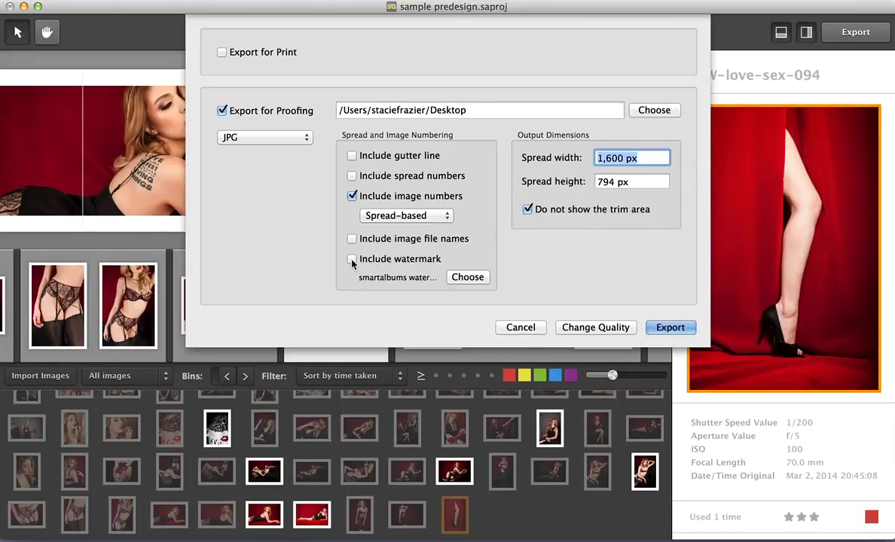
pyautogui.click(352, 156)
pyautogui.click(351, 176)
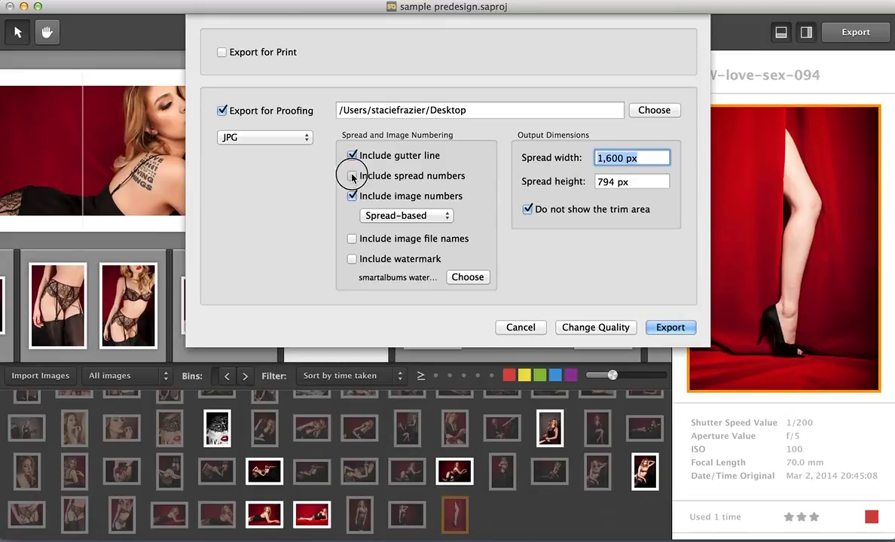
pyautogui.click(352, 240)
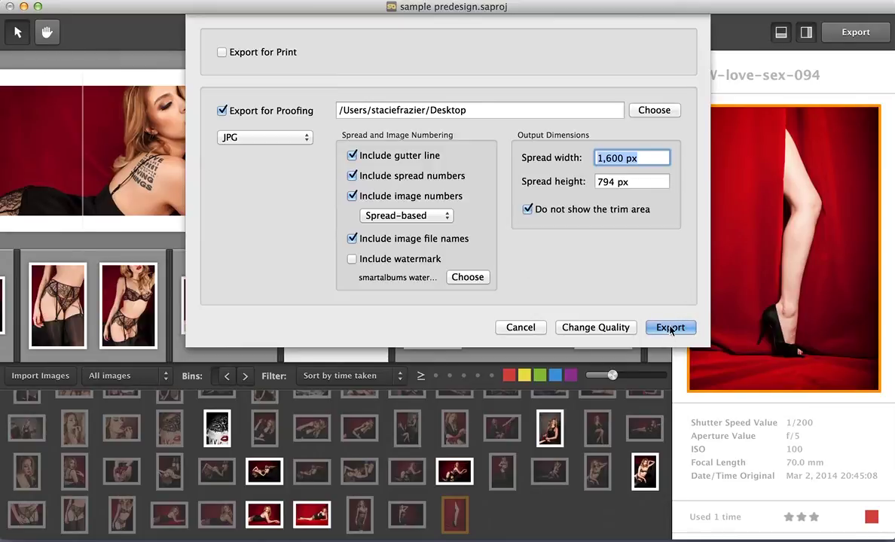
# Keep JPG as the proofing format and export the proofs to the Desktop
pyautogui.click(307, 138)
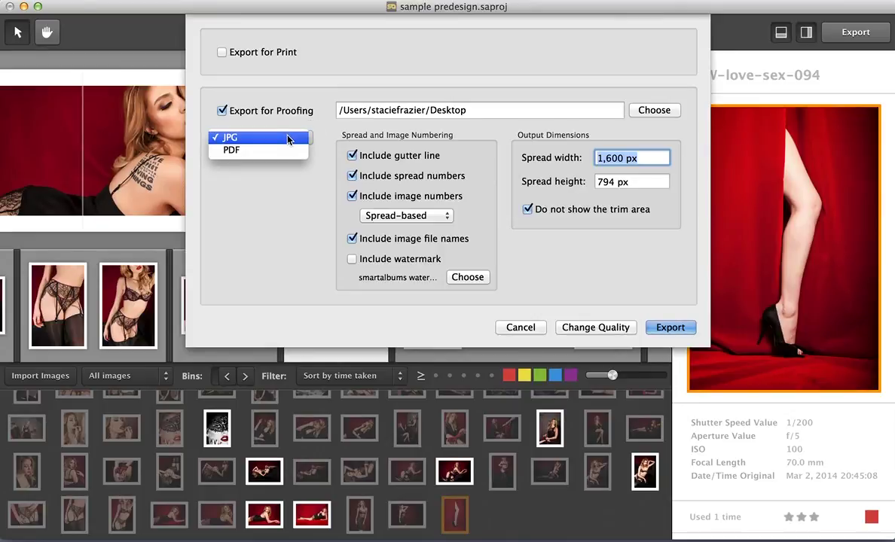
pyautogui.click(289, 140)
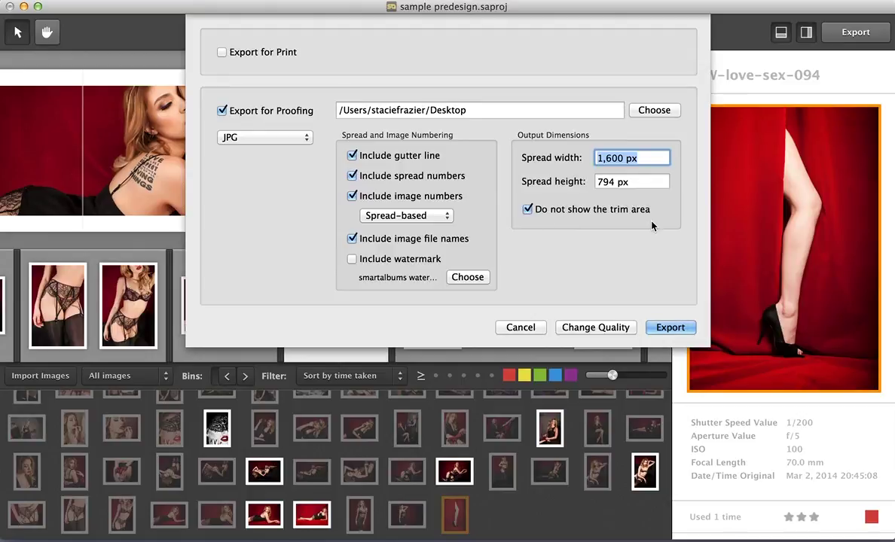
pyautogui.click(670, 329)
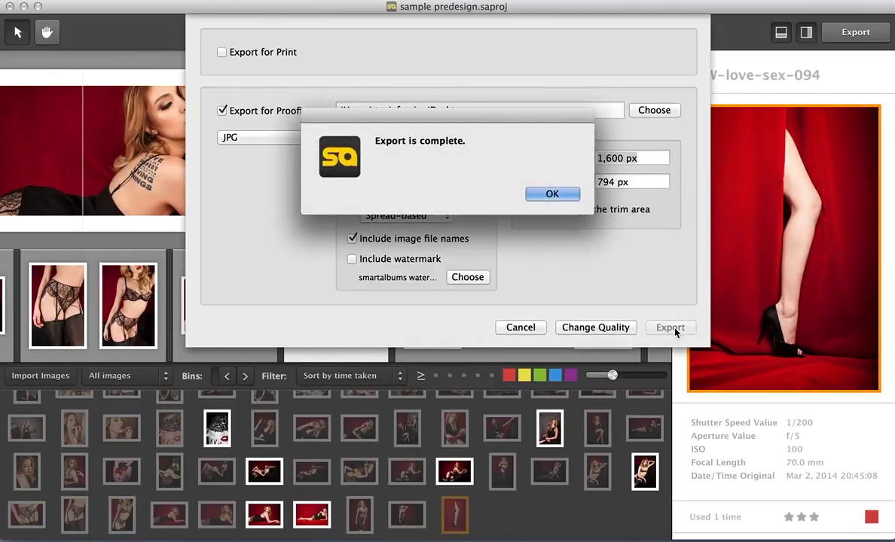
pyautogui.click(560, 197)
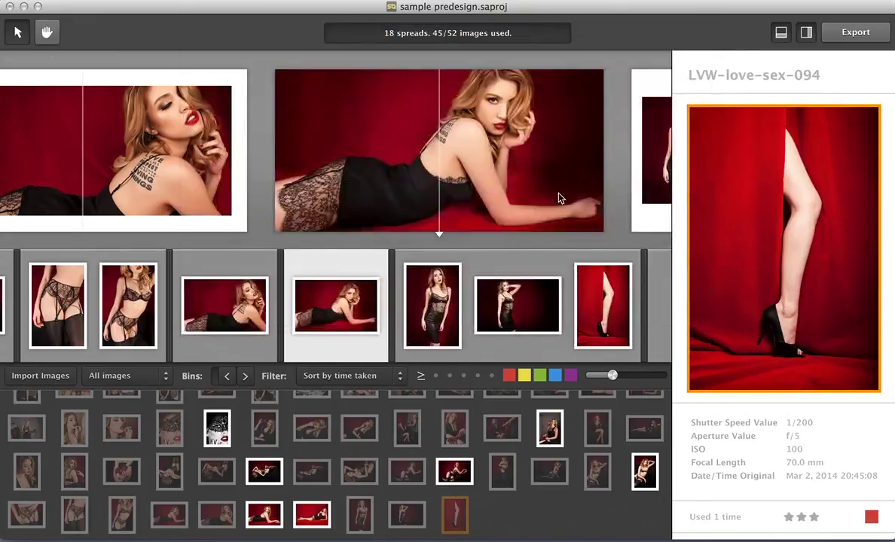
# Minimize the album project, open sample_predesign_PROOFING_15.jpg from the desktop and enlarge its window to inspect the proof labels
pyautogui.click(24, 7)
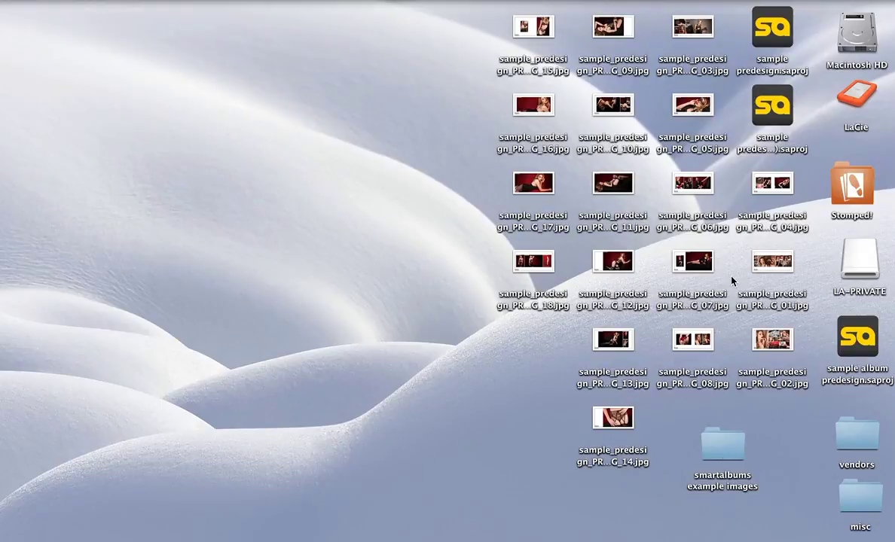
pyautogui.doubleClick(532, 28)
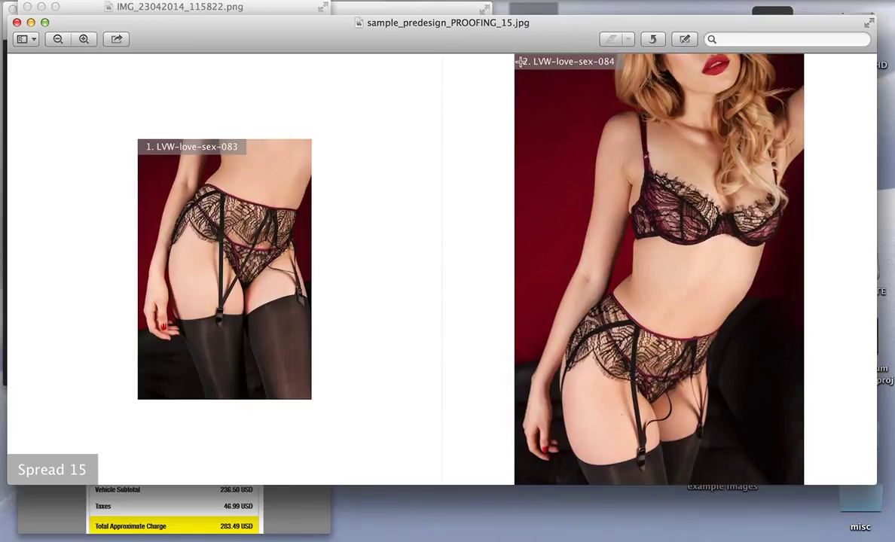
pyautogui.click(42, 23)
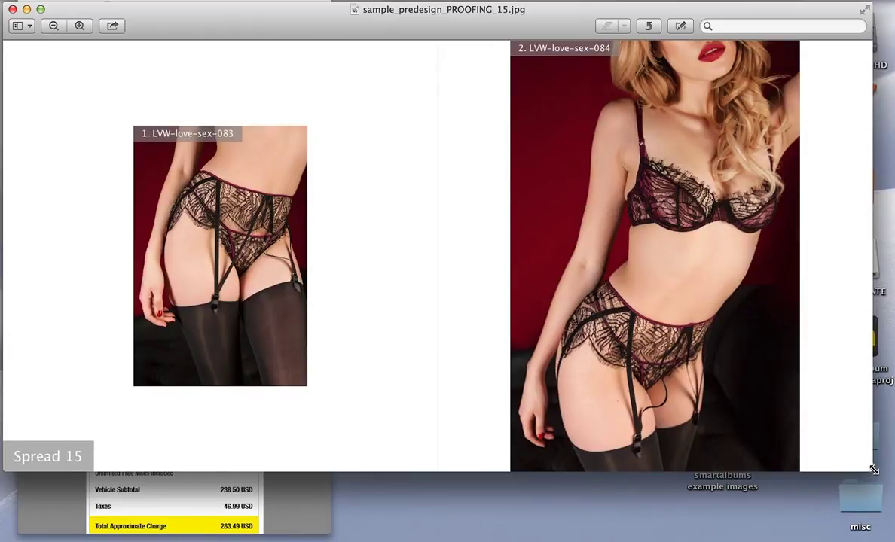
pyautogui.moveTo(871, 472); pyautogui.dragTo(865, 539)
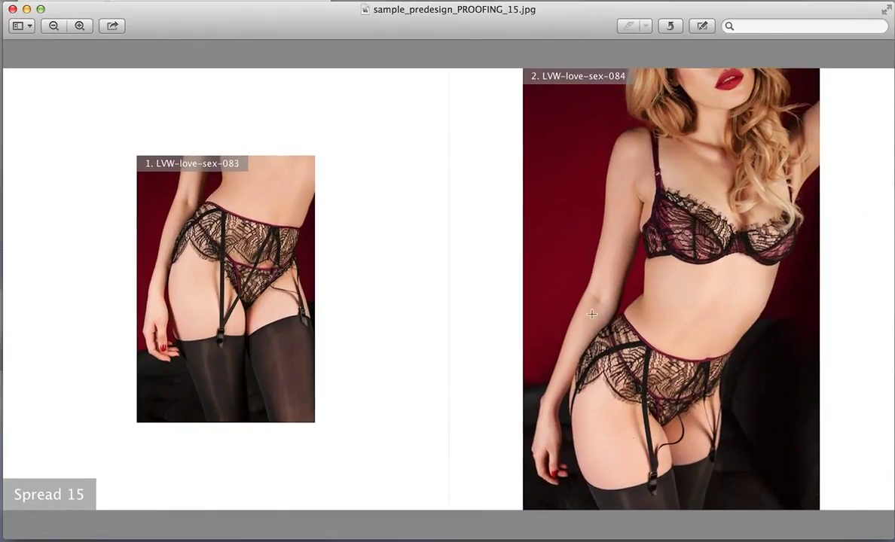